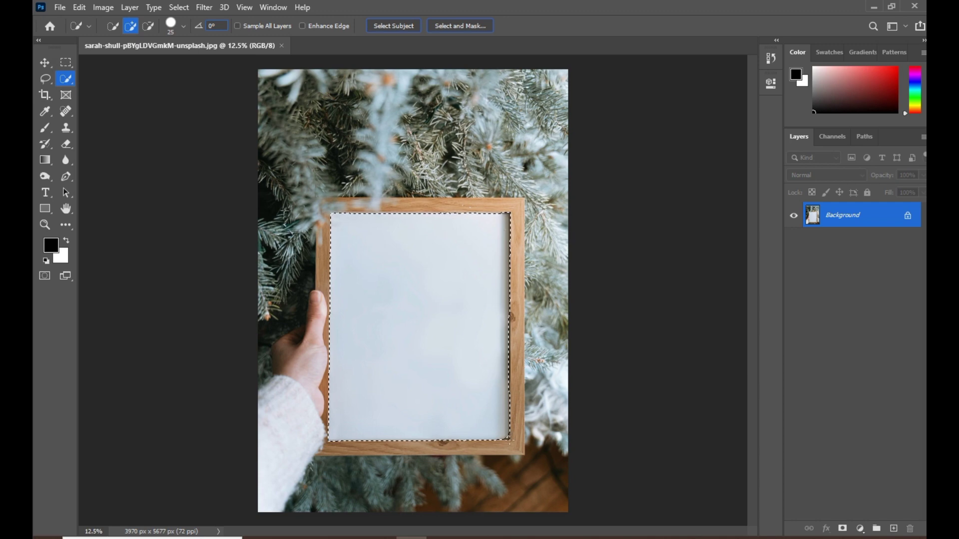
# Add the missed lower-right corner to the selection of the frame's blank panel and copy the selected area to a new layer
pyautogui.scroll(5, 510, 436)
pyautogui.scroll(2, 509, 437)
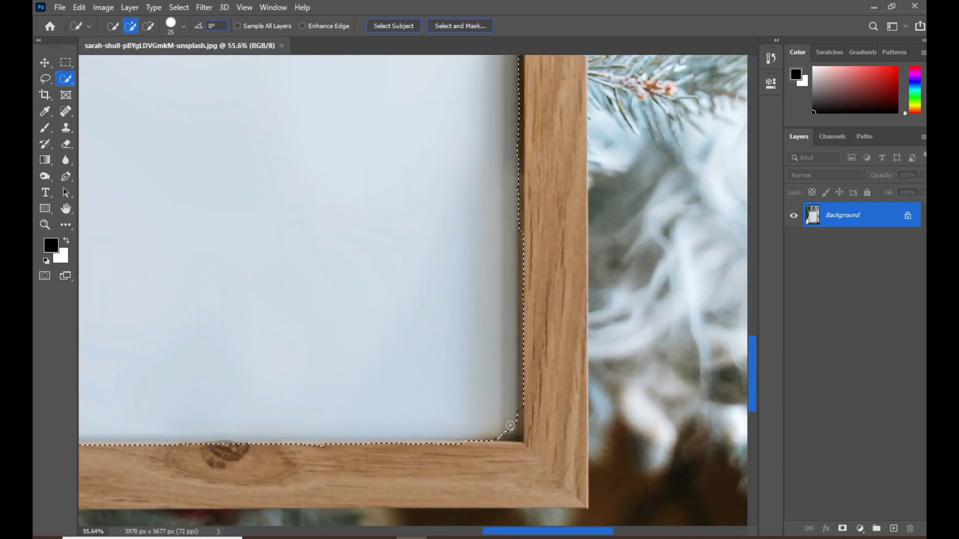
pyautogui.click(515, 427)
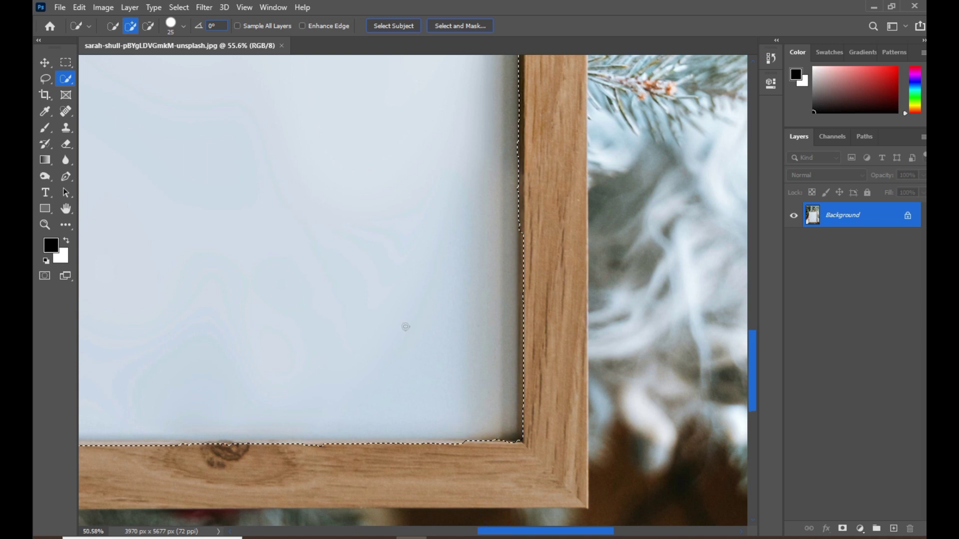
pyautogui.scroll(-3, 405, 326)
pyautogui.scroll(-2, 359, 255)
pyautogui.click(355, 253)
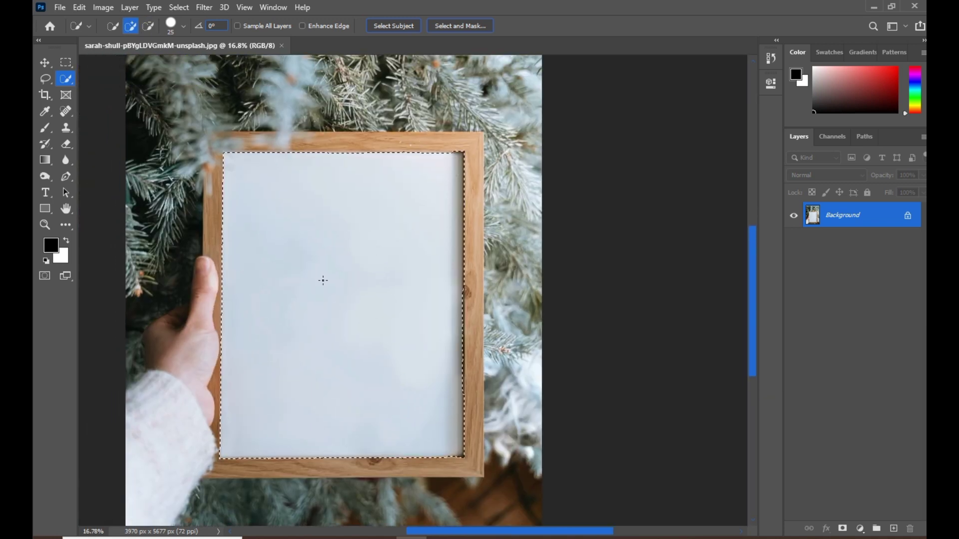
pyautogui.rightClick(300, 248)
pyautogui.click(343, 328)
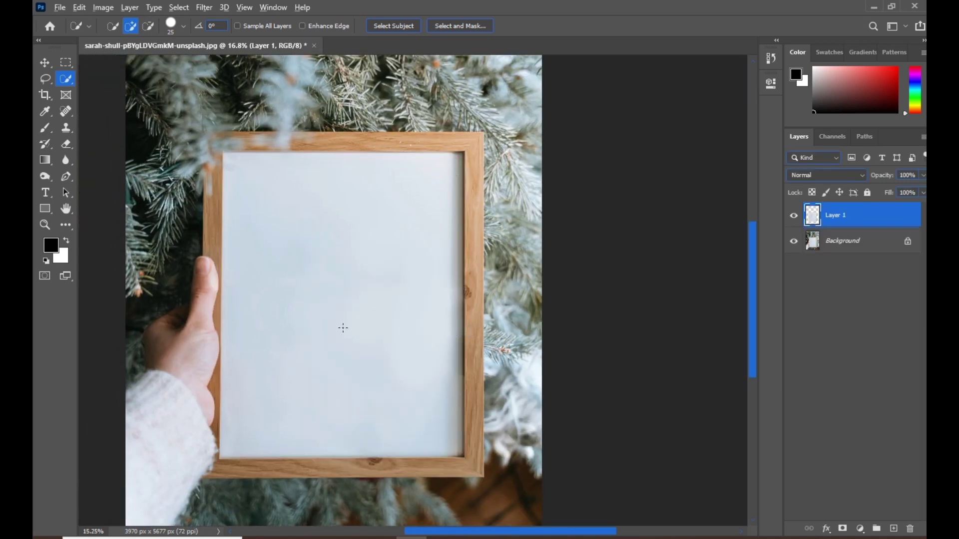
# Place a duplicate of the Background layer above Layer 1 and clip it to Layer 1
pyautogui.scroll(-1, 342, 328)
pyautogui.click(45, 63)
pyautogui.click(868, 237)
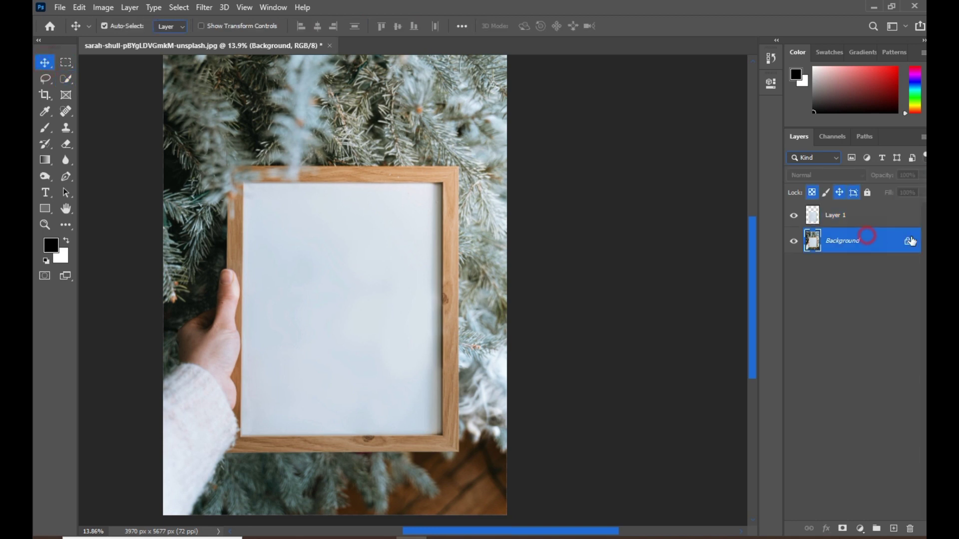
pyautogui.moveTo(890, 241); pyautogui.dragTo(894, 529)
pyautogui.moveTo(858, 249); pyautogui.dragTo(854, 210)
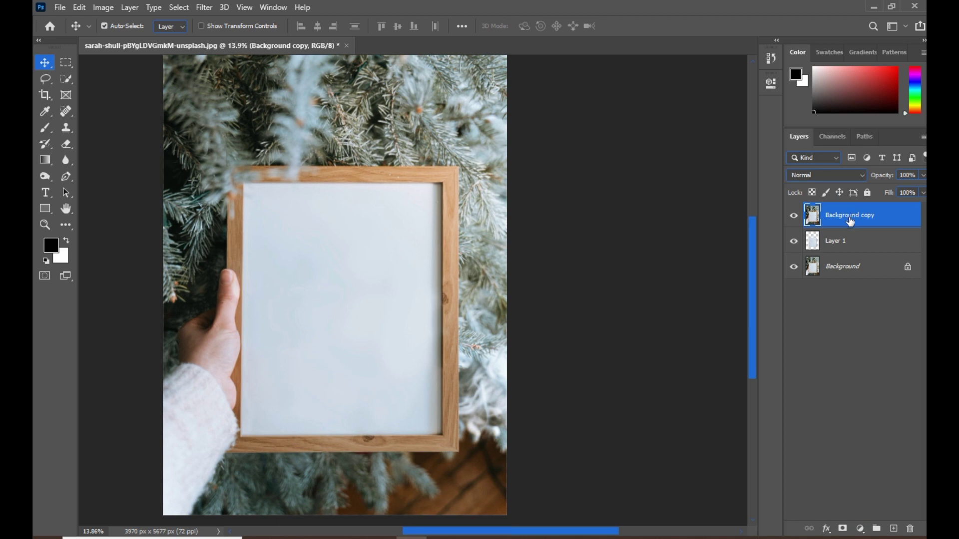
pyautogui.rightClick(834, 221)
pyautogui.click(729, 246)
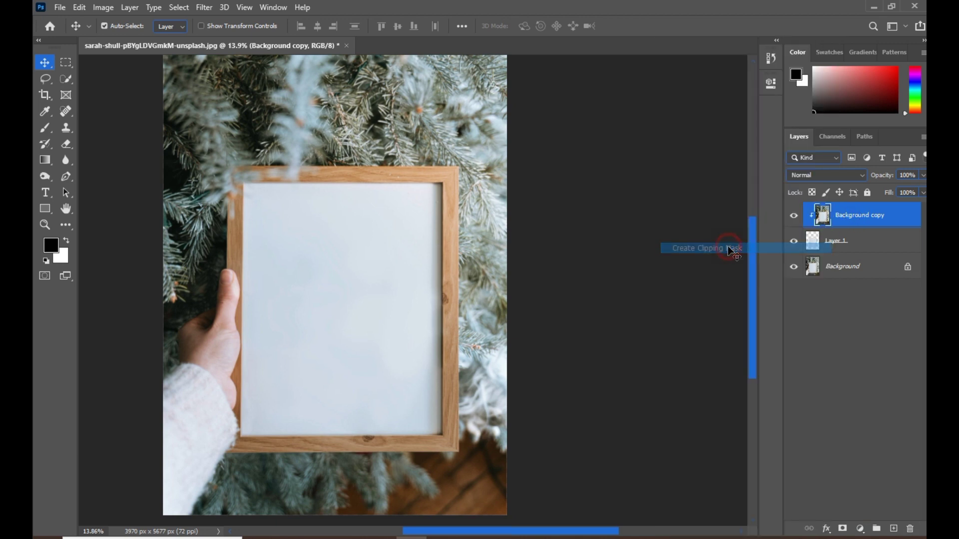
# Scale the clipped Background copy to about 58.5% with Free Transform and position it to fill the frame's opening
pyautogui.scroll(-1, 434, 229)
pyautogui.hotkey('ctrl', 't')
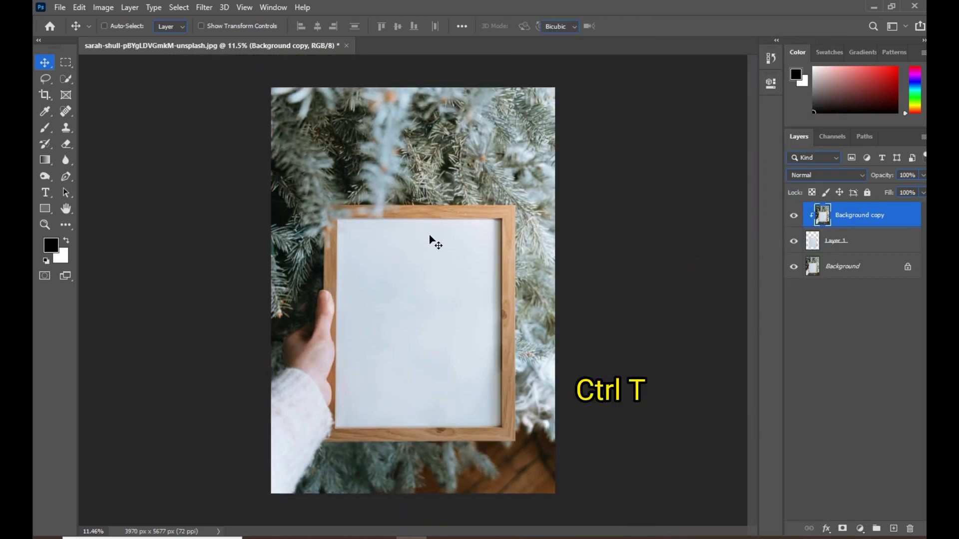
pyautogui.moveTo(556, 286); pyautogui.dragTo(502, 312)
pyautogui.moveTo(454, 289); pyautogui.dragTo(456, 298)
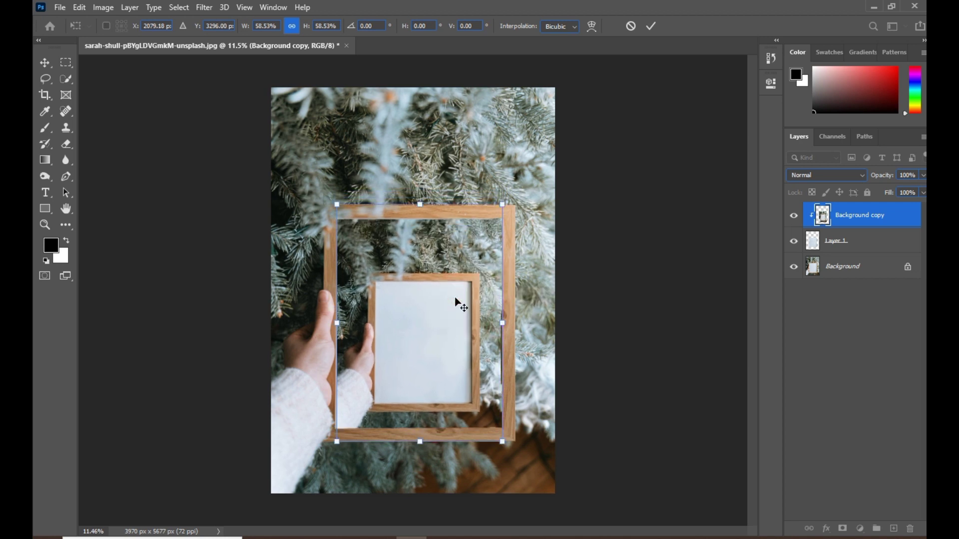
pyautogui.press('Return')
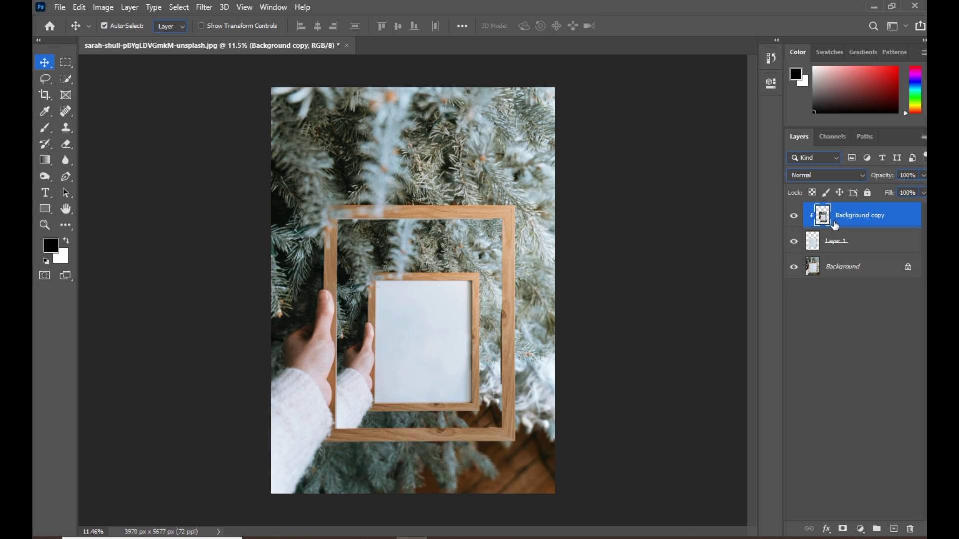
# Quick-select the blank panel of the smaller inner frame on Background copy and copy it to a new layer
pyautogui.click(880, 243)
pyautogui.click(862, 216)
pyautogui.click(66, 79)
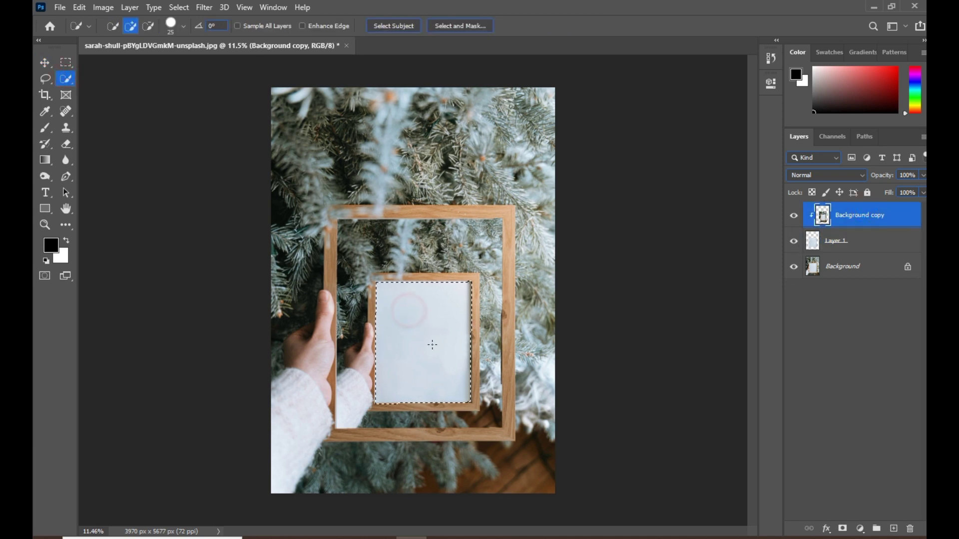
pyautogui.moveTo(428, 336); pyautogui.dragTo(419, 315)
pyautogui.rightClick(408, 320)
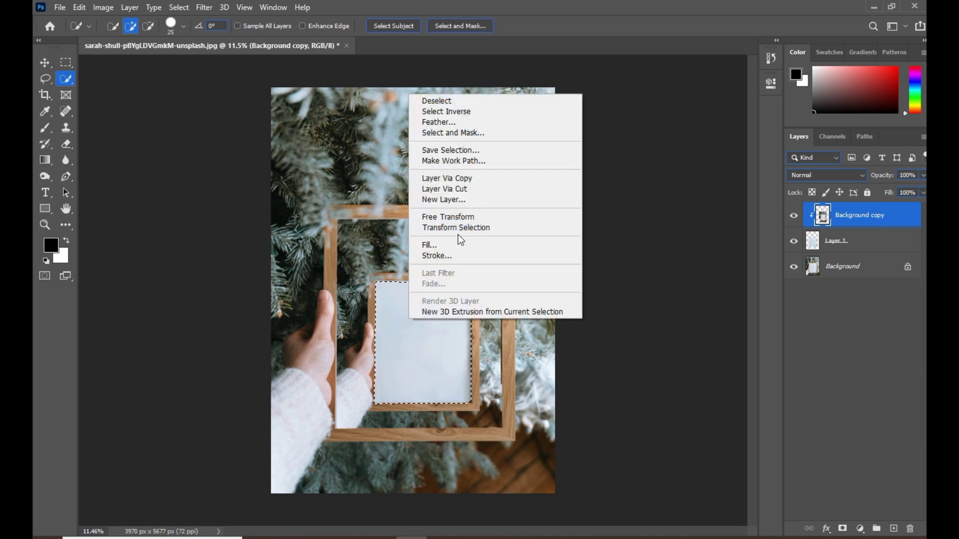
pyautogui.click(473, 179)
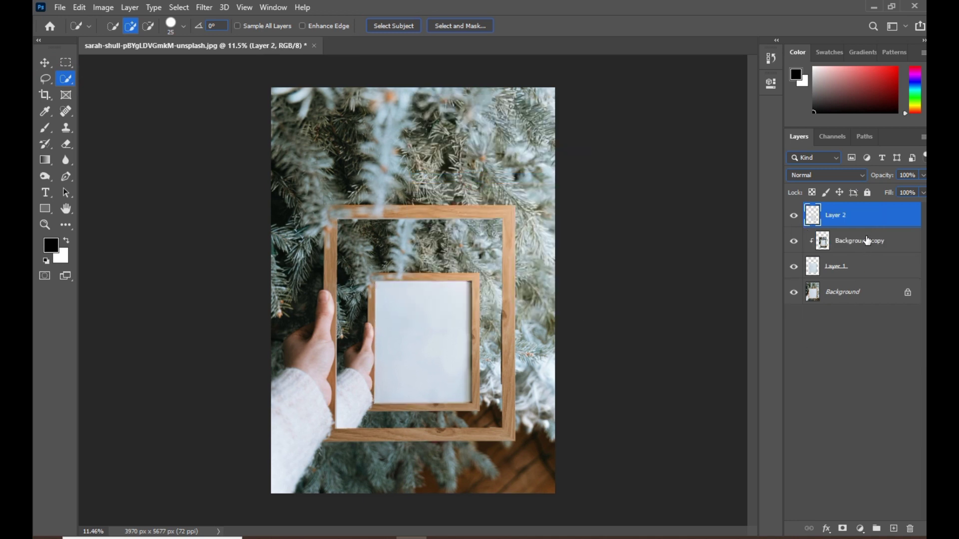
# Place a duplicate of Background copy above Layer 2 and clip it to Layer 2
pyautogui.moveTo(868, 241); pyautogui.dragTo(893, 529)
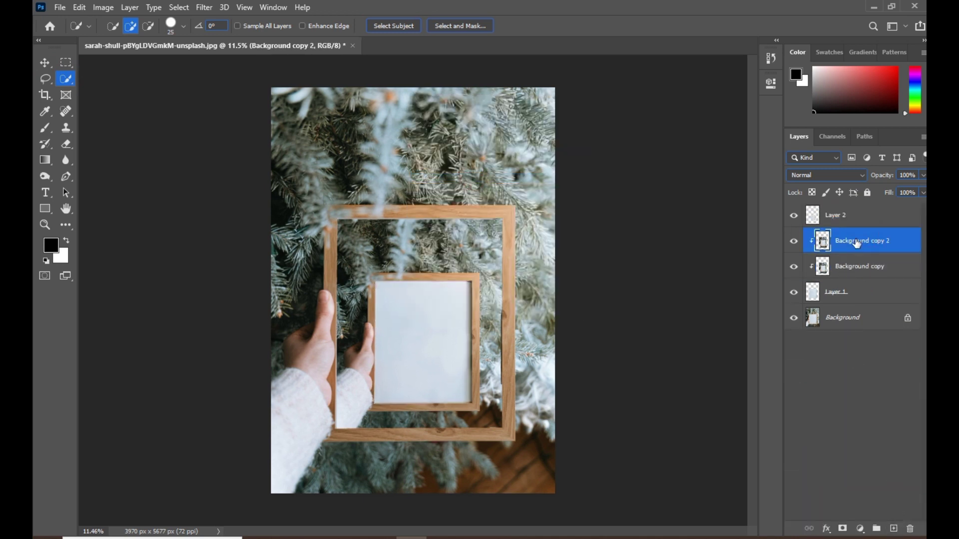
pyautogui.moveTo(857, 243); pyautogui.dragTo(852, 214)
pyautogui.rightClick(831, 216)
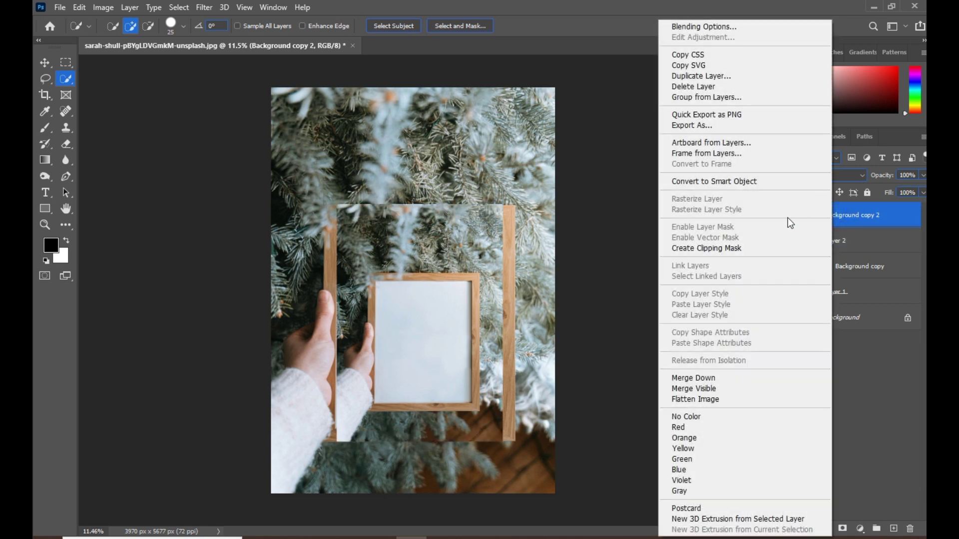
pyautogui.click(728, 248)
# Scale Background copy 2 to about 59.5% with Free Transform and position it to fill the second frame's opening
pyautogui.click(43, 63)
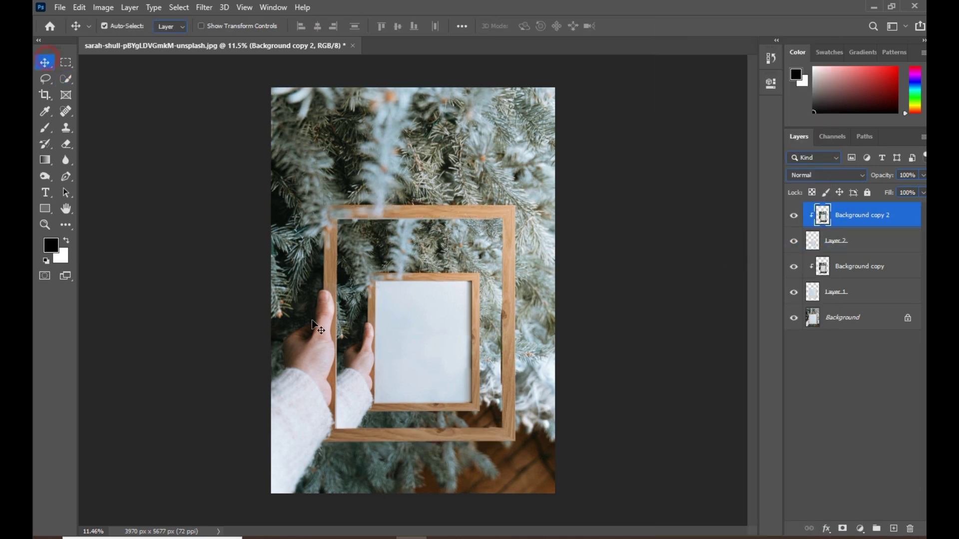
pyautogui.hotkey('ctrl', 't')
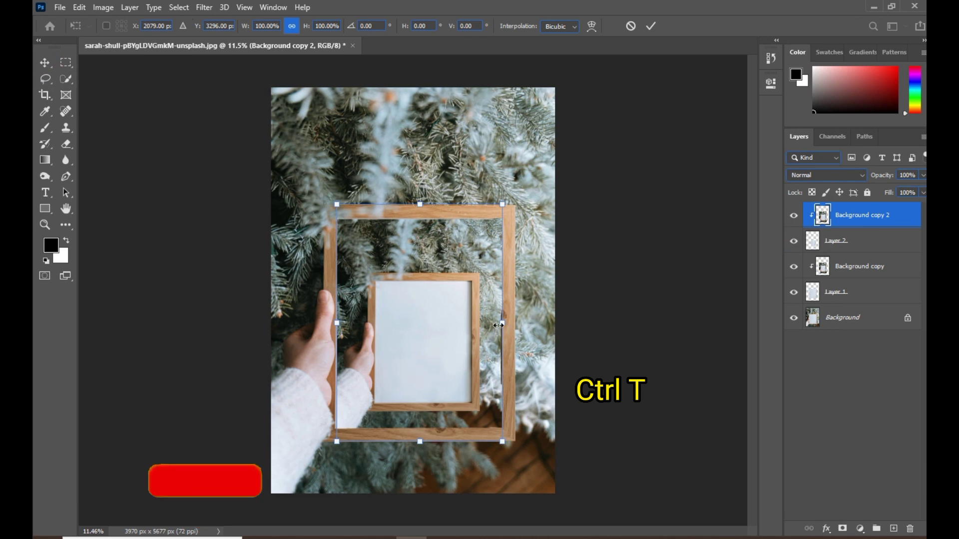
pyautogui.moveTo(502, 323); pyautogui.dragTo(475, 331)
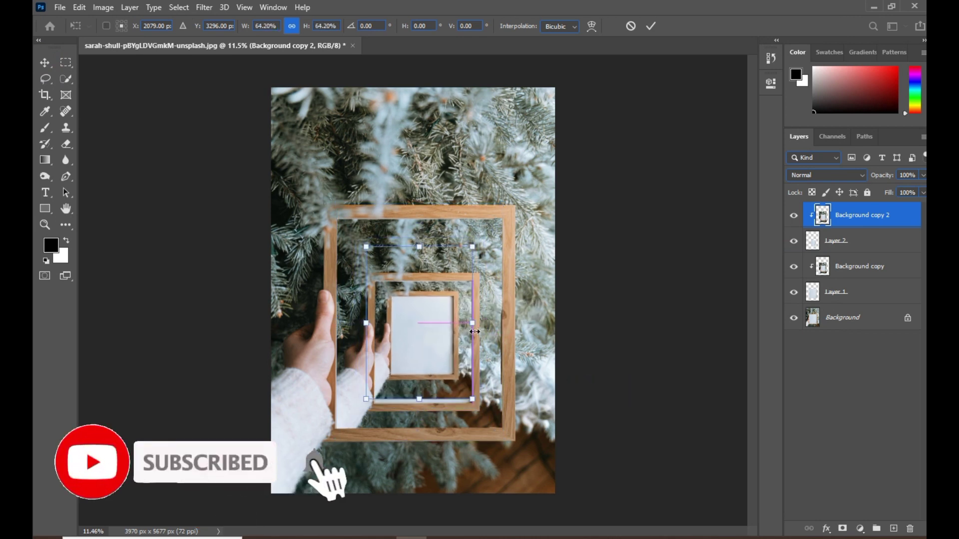
pyautogui.moveTo(366, 323); pyautogui.dragTo(413, 354)
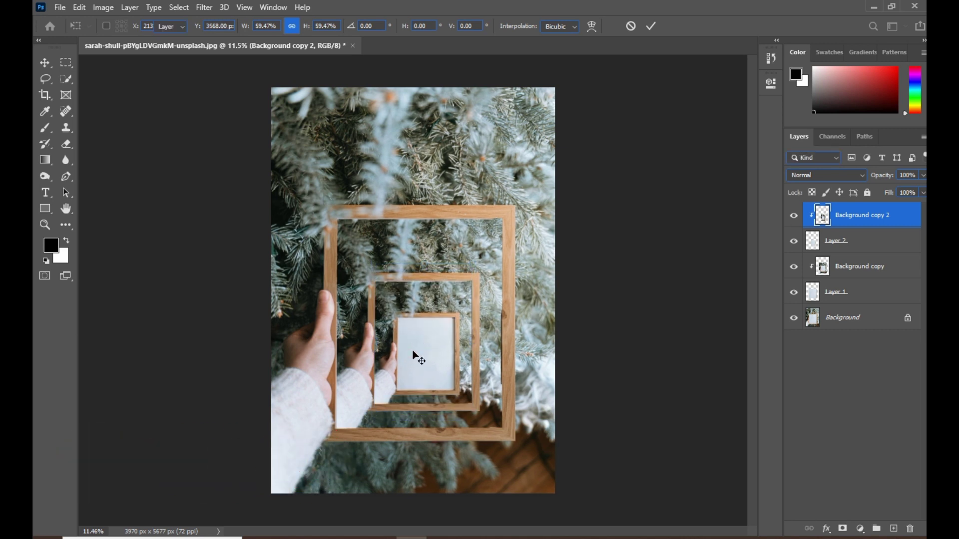
pyautogui.press('Return')
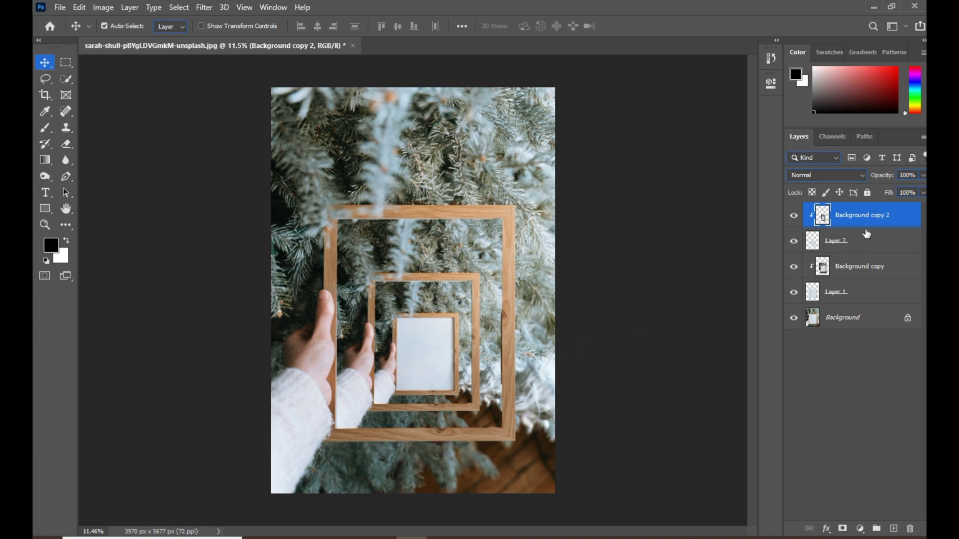
# Quick-select the third frame's blank panel, subtract the overspill beside the hand, and copy the panel to a new layer
pyautogui.click(66, 80)
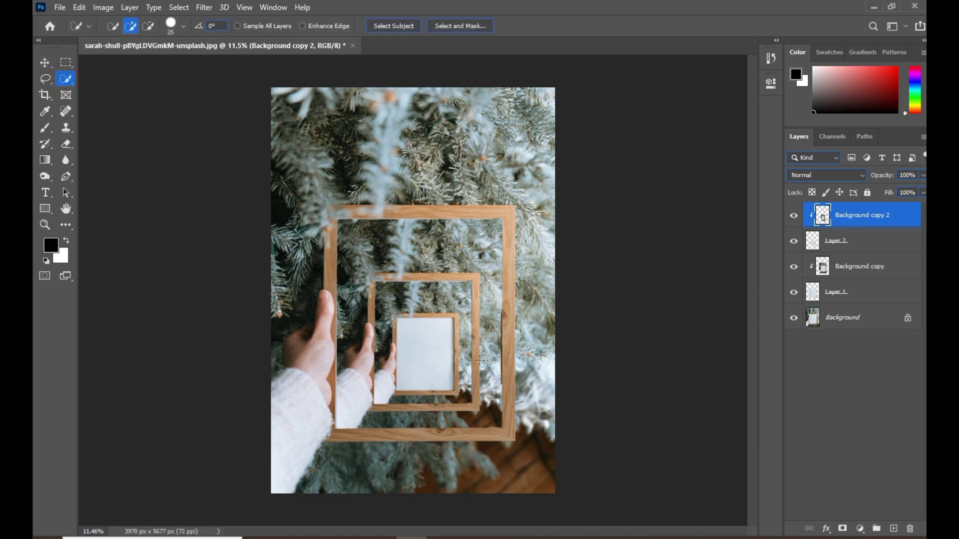
pyautogui.moveTo(424, 337); pyautogui.dragTo(425, 343)
pyautogui.scroll(6, 396, 374)
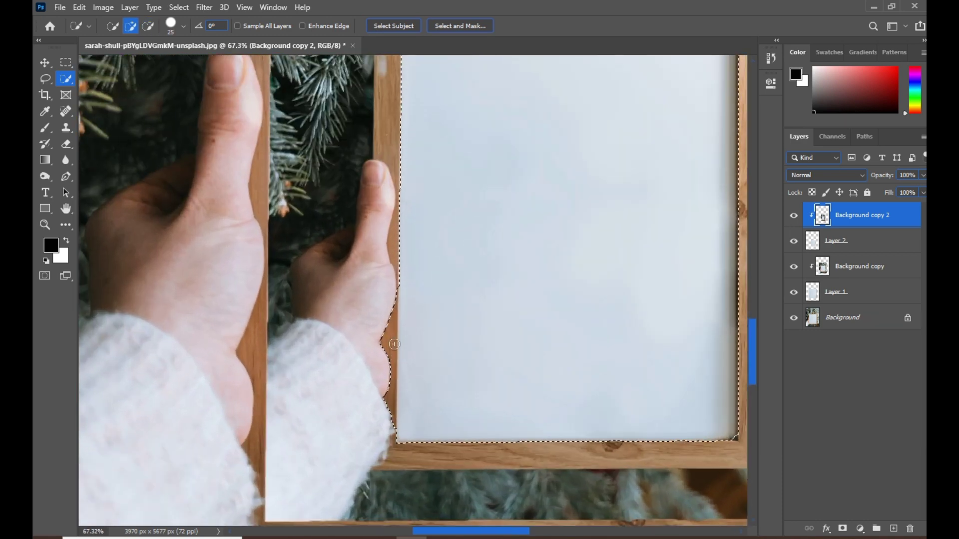
pyautogui.moveTo(394, 345)
pyautogui.mouseDown()
pyautogui.moveTo(391, 304)
pyautogui.moveTo(390, 405)
pyautogui.mouseUp()
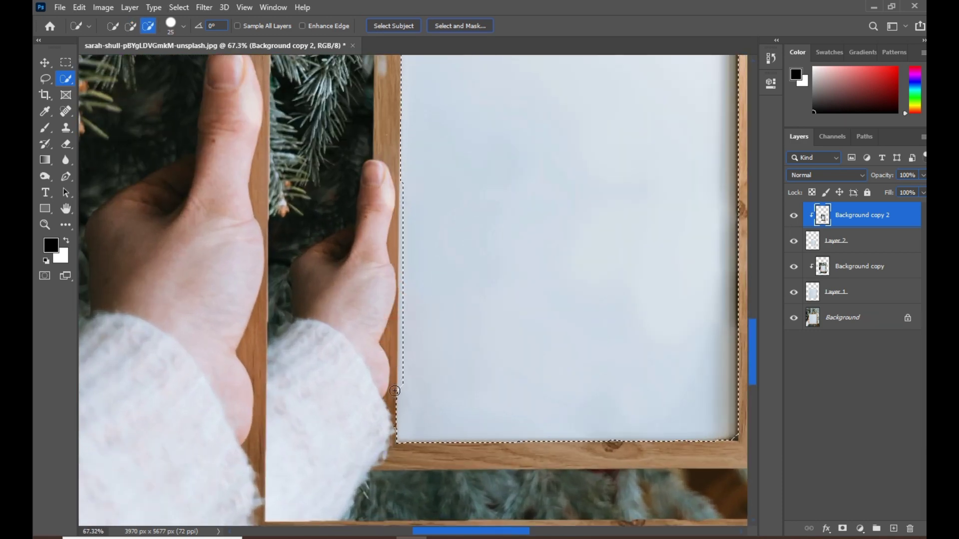
pyautogui.scroll(-4, 440, 267)
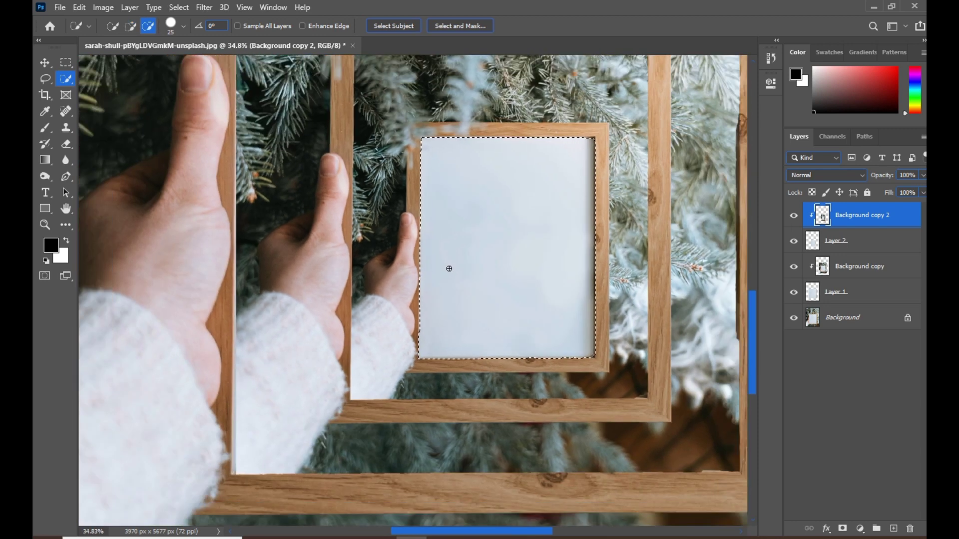
pyautogui.rightClick(455, 212)
pyautogui.click(515, 301)
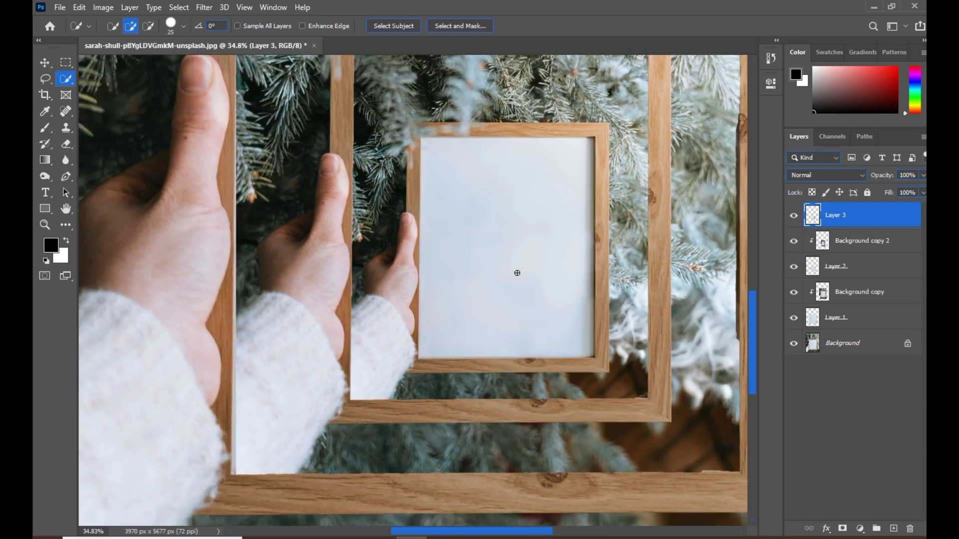
# Place a duplicate of Background copy 2 above Layer 3 and clip it to Layer 3
pyautogui.scroll(-1, 517, 273)
pyautogui.moveTo(896, 250); pyautogui.dragTo(872, 213)
pyautogui.rightClick(826, 220)
pyautogui.click(715, 247)
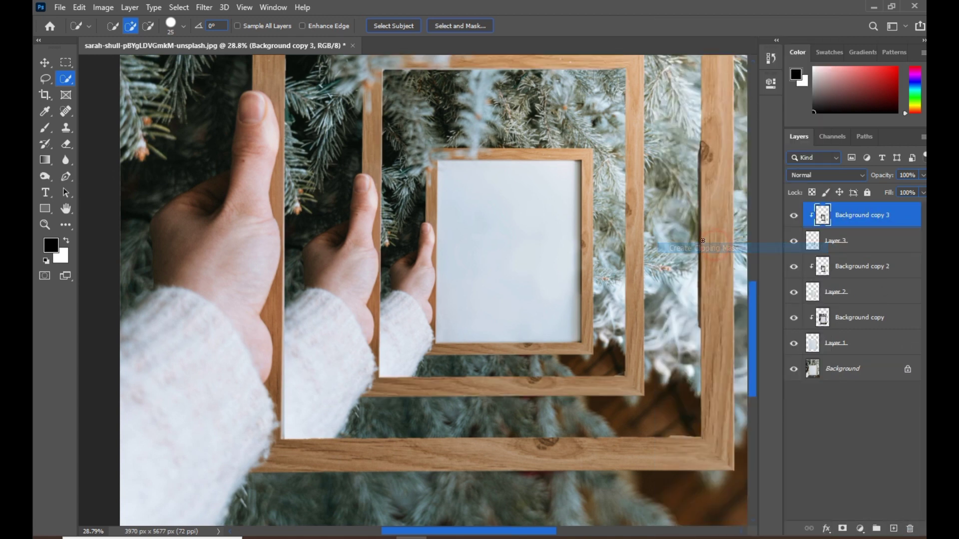
# Scale Background copy 3 to about 59.5% with Free Transform and position it to fill the third frame's opening
pyautogui.click(45, 64)
pyautogui.hotkey('ctrl', 't')
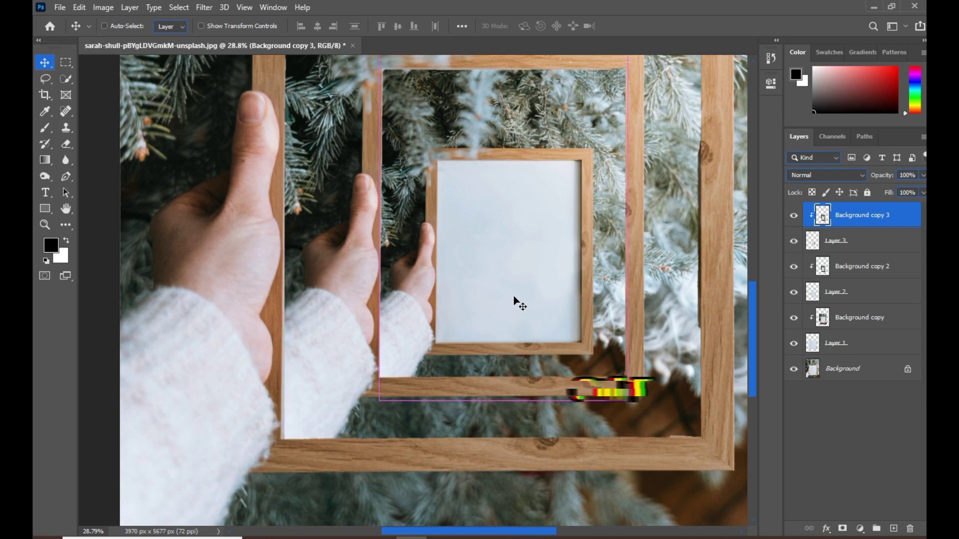
pyautogui.moveTo(629, 225); pyautogui.dragTo(583, 224)
pyautogui.moveTo(424, 225); pyautogui.dragTo(435, 225)
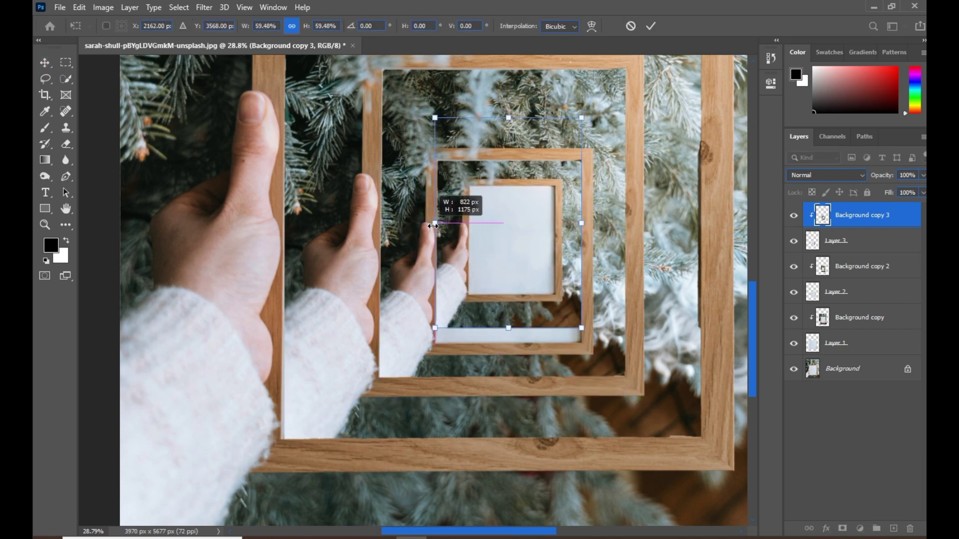
pyautogui.moveTo(503, 230); pyautogui.dragTo(504, 246)
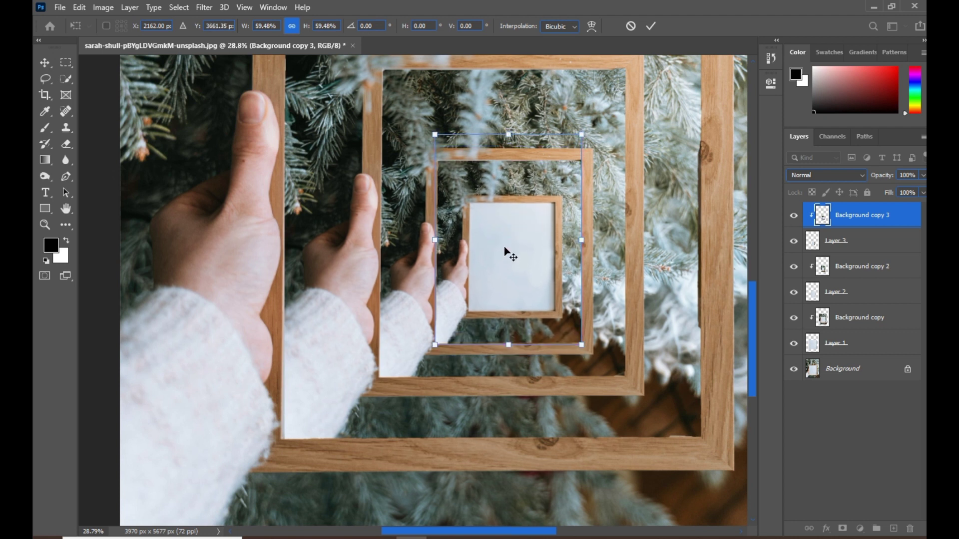
pyautogui.press('Return')
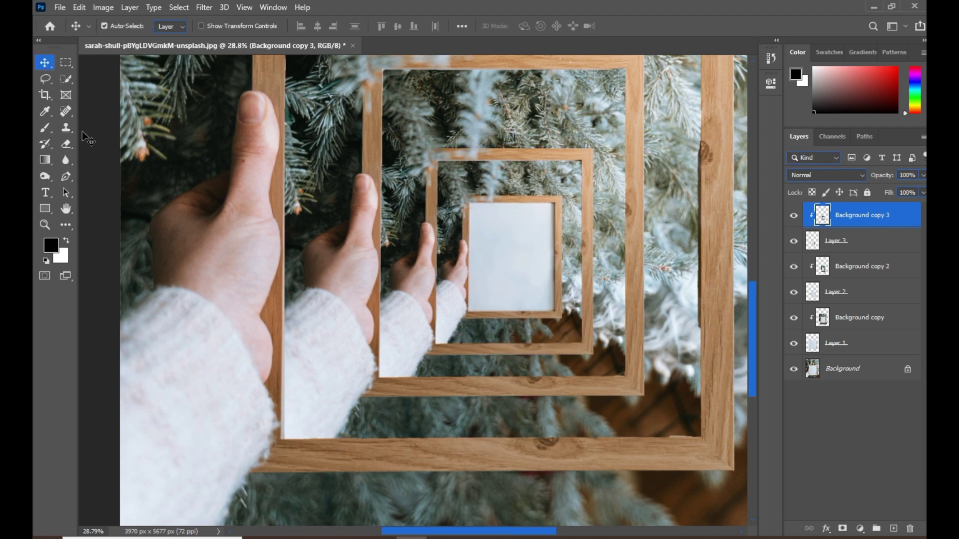
# Quick-select the blank panel of the fourth, innermost frame and copy it to a new layer
pyautogui.click(66, 80)
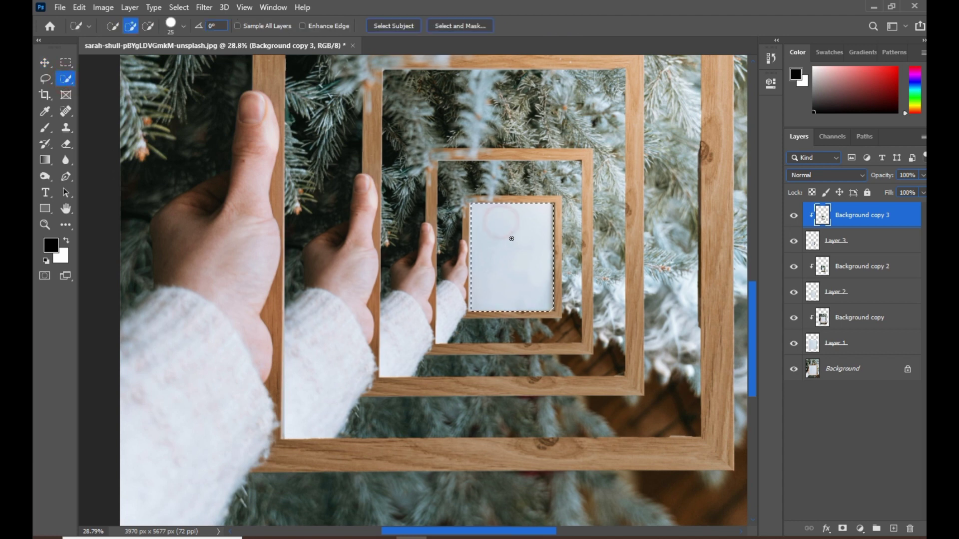
pyautogui.moveTo(504, 231); pyautogui.dragTo(509, 244)
pyautogui.rightClick(501, 275)
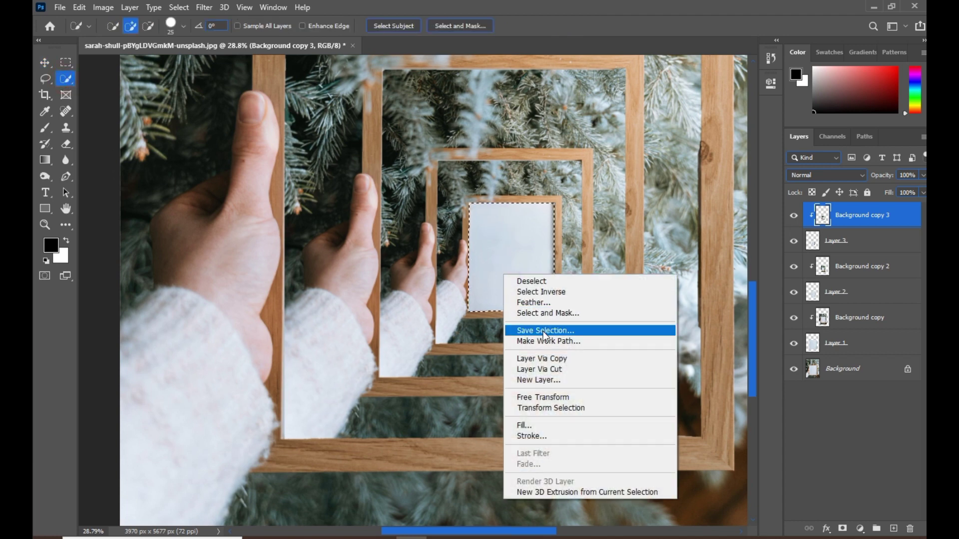
pyautogui.click(543, 353)
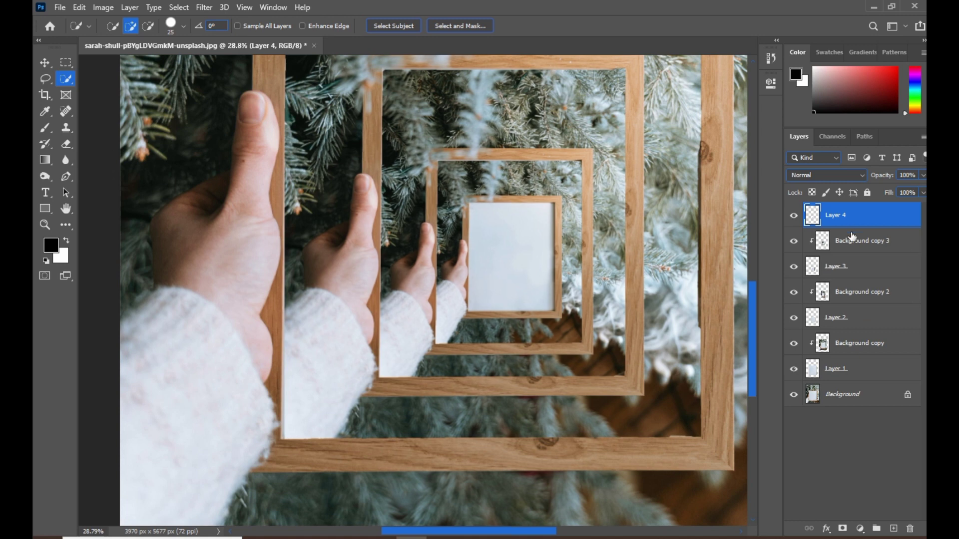
# Place a duplicate of Background copy 3 above Layer 4 and clip it to Layer 4
pyautogui.moveTo(852, 237); pyautogui.dragTo(894, 528)
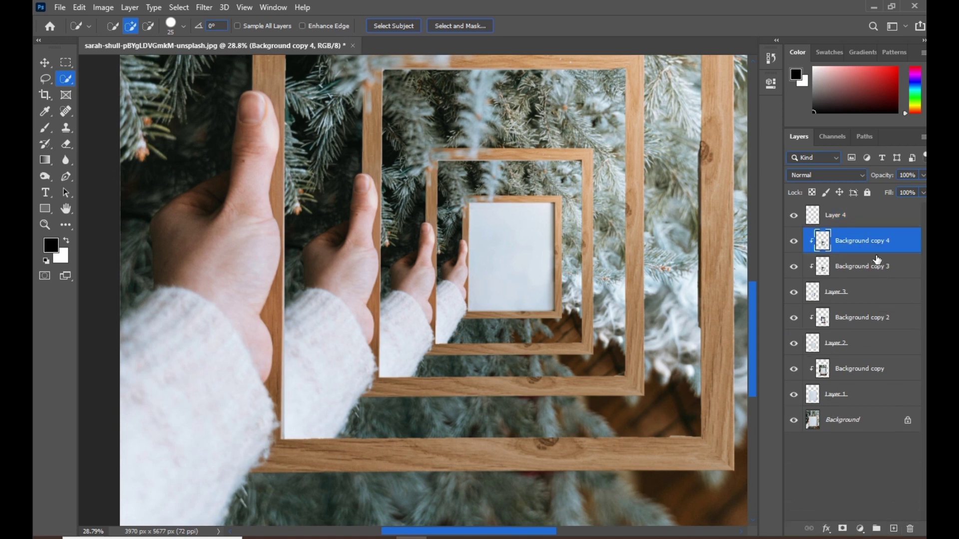
pyautogui.moveTo(875, 248); pyautogui.dragTo(868, 213)
pyautogui.rightClick(849, 215)
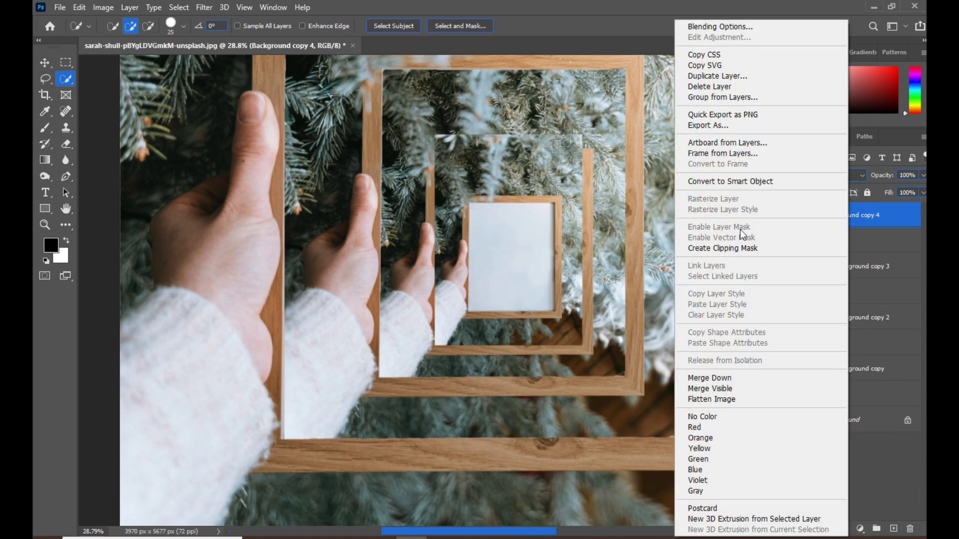
pyautogui.click(743, 248)
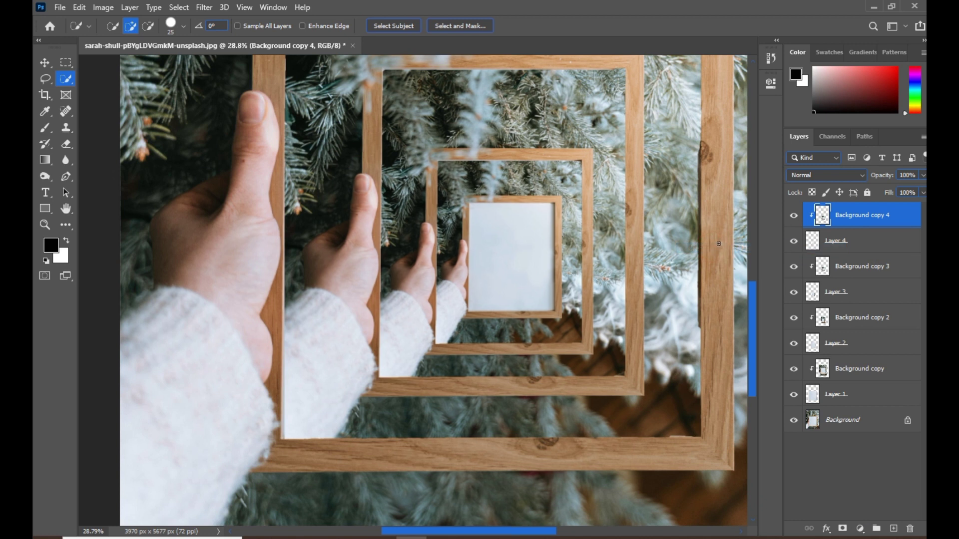
# Scale down Background copy 4 with Free Transform and position it to fill the fourth frame's opening
pyautogui.click(52, 62)
pyautogui.hotkey('ctrl', 't')
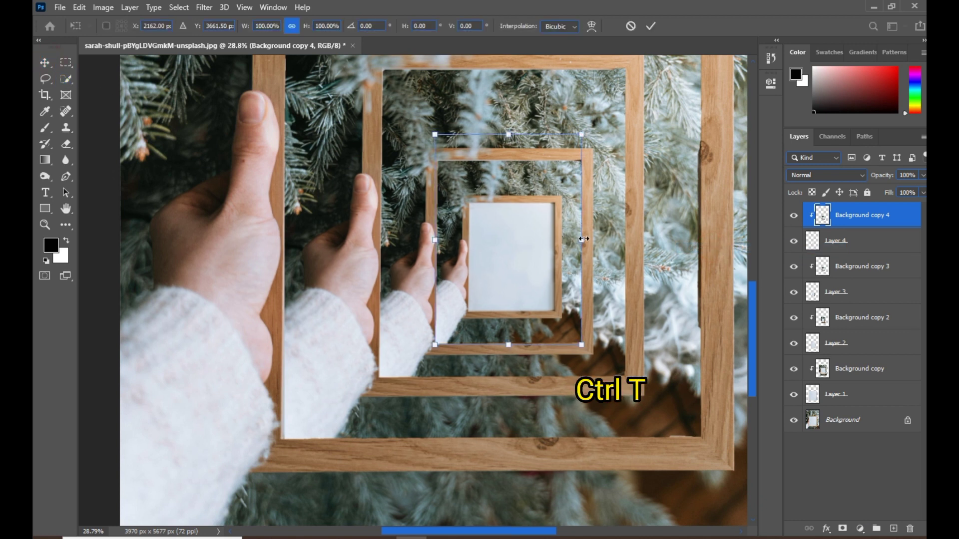
pyautogui.moveTo(575, 241); pyautogui.dragTo(555, 240)
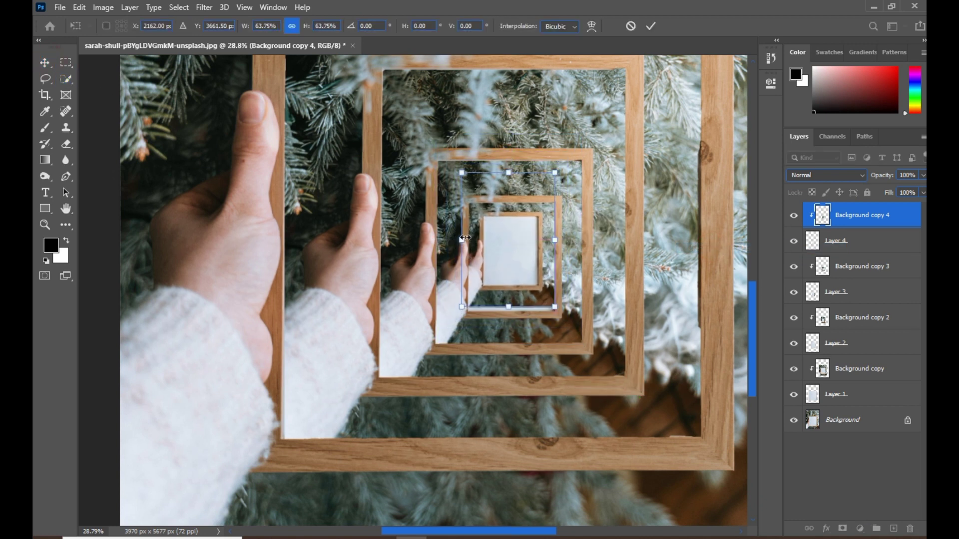
pyautogui.moveTo(462, 239); pyautogui.dragTo(466, 239)
pyautogui.moveTo(505, 288); pyautogui.dragTo(511, 299)
pyautogui.press('Return')
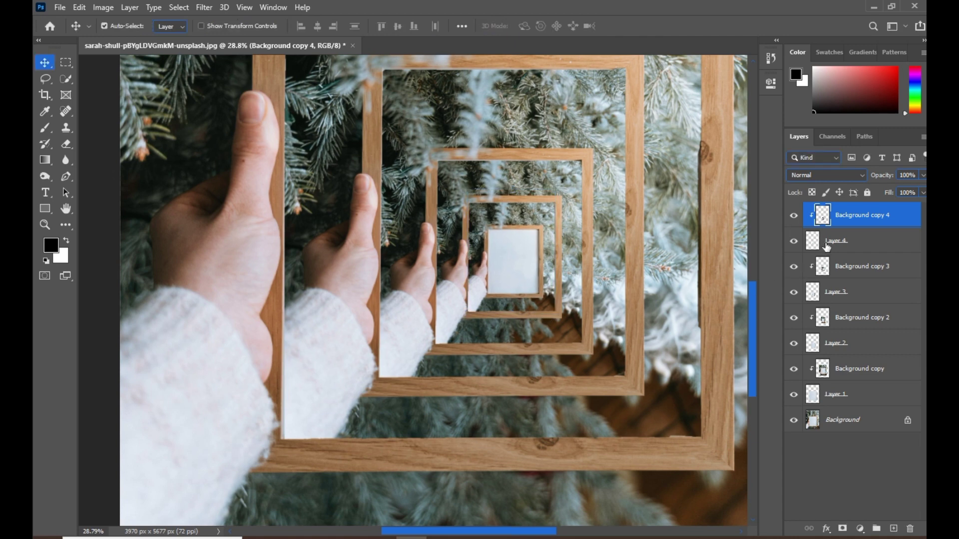
# Quick-select the blank panel of the fifth, innermost frame using a 7 px selection brush
pyautogui.click(66, 81)
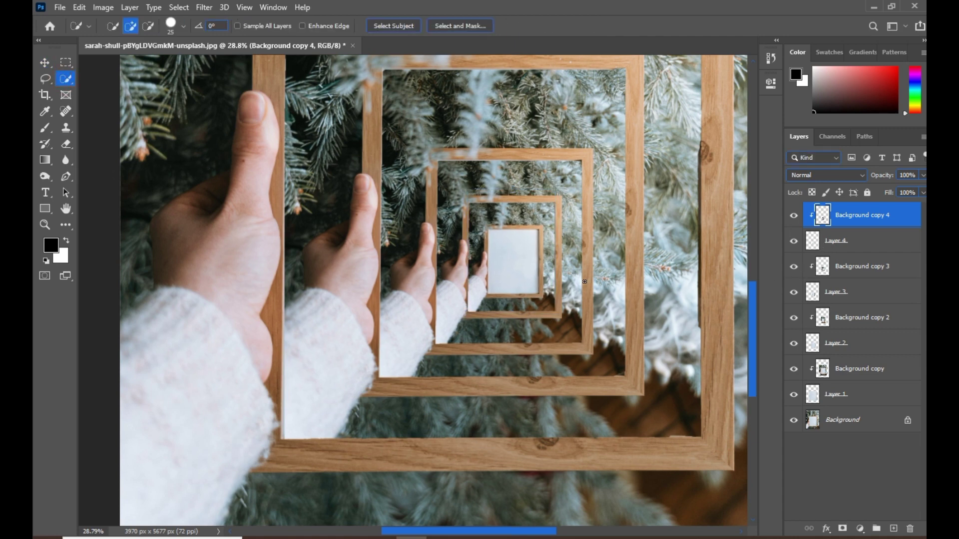
pyautogui.scroll(4, 522, 250)
pyautogui.click(489, 228)
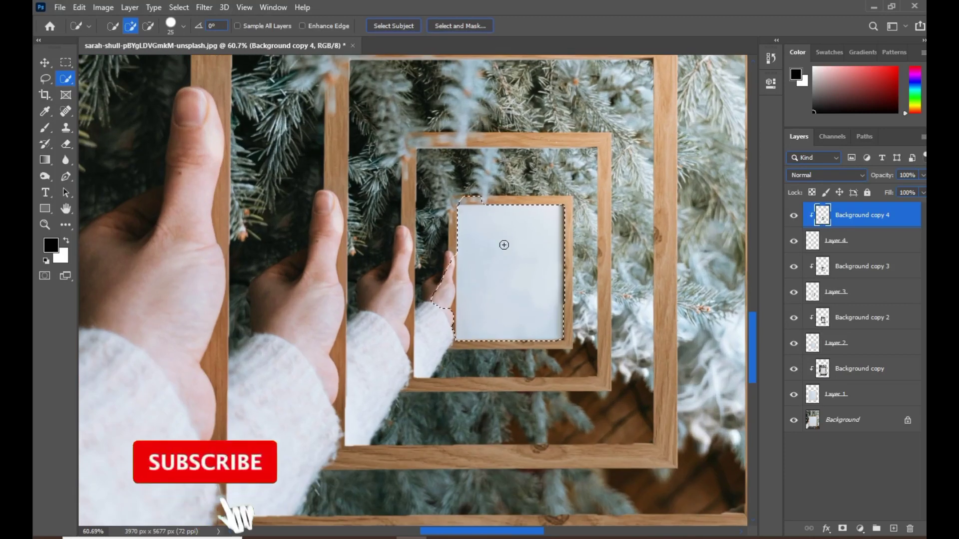
pyautogui.hotkey('ctrl', 'd')
pyautogui.scroll(4, 503, 244)
pyautogui.keyDown('alt'); pyautogui.rightClick(503, 246); pyautogui.keyUp('alt')
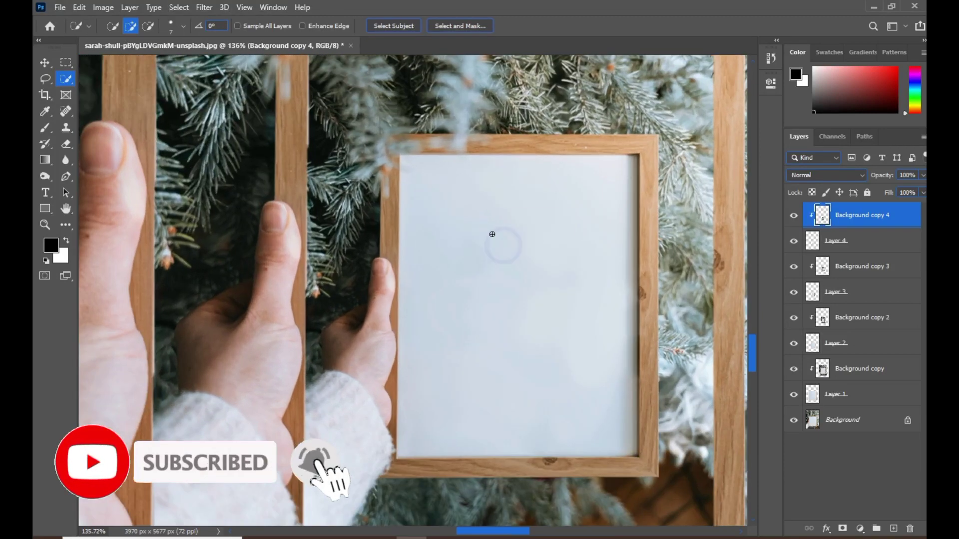
pyautogui.click(488, 223)
pyautogui.moveTo(524, 304); pyautogui.dragTo(503, 292)
# Subtract the overspill across the hand and frame edge from the selection, and copy the panel to a new layer
pyautogui.moveTo(476, 152)
pyautogui.keyDown('alt'); pyautogui.mouseDown()
pyautogui.moveTo(410, 148)
pyautogui.moveTo(454, 145)
pyautogui.mouseUp(); pyautogui.keyUp('alt')
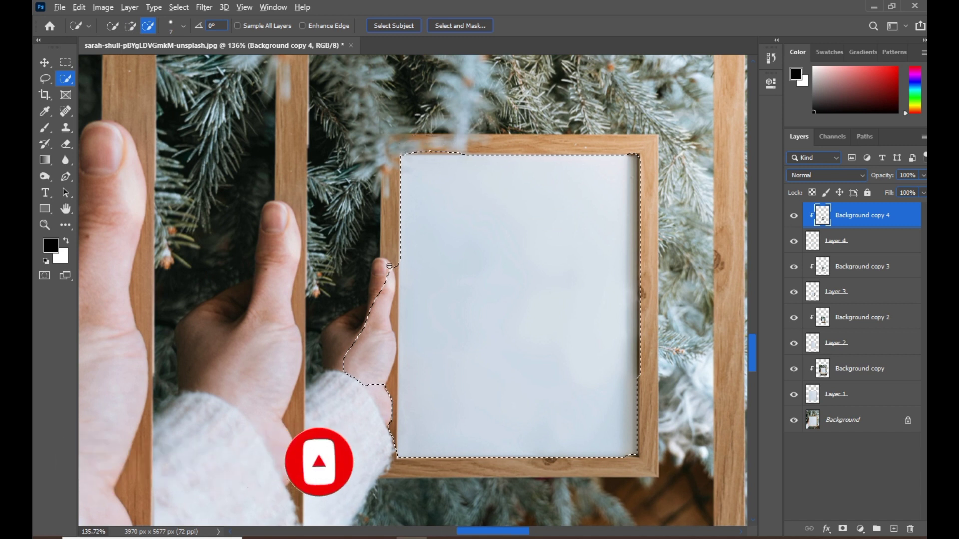
pyautogui.keyDown('alt'); pyautogui.moveTo(389, 265); pyautogui.dragTo(384, 406); pyautogui.keyUp('alt')
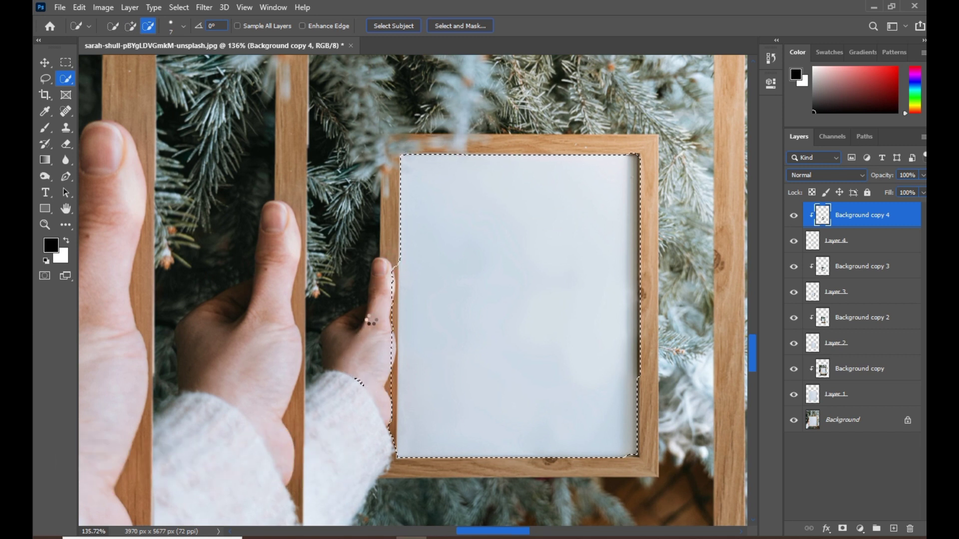
pyautogui.keyDown('alt'); pyautogui.click(360, 377); pyautogui.keyUp('alt')
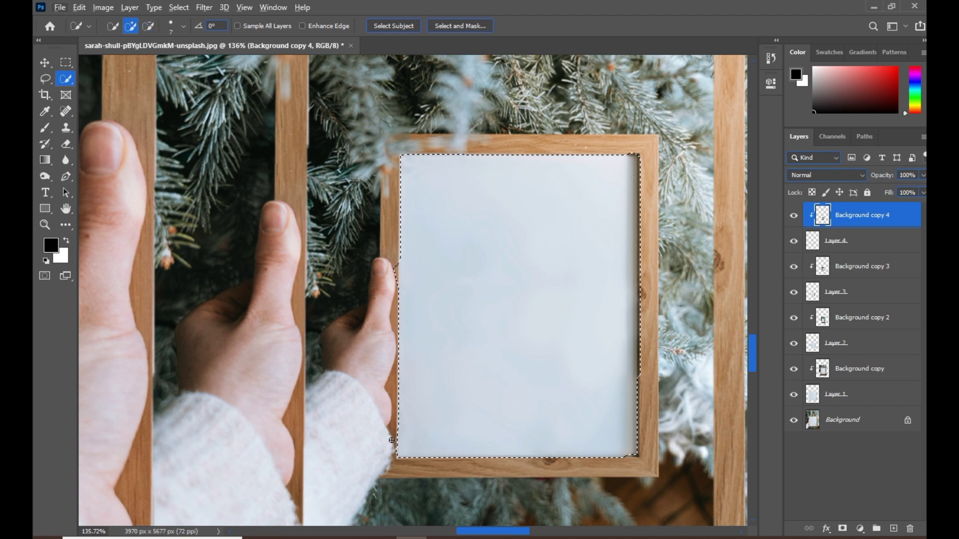
pyautogui.keyDown('alt'); pyautogui.click(391, 441); pyautogui.keyUp('alt')
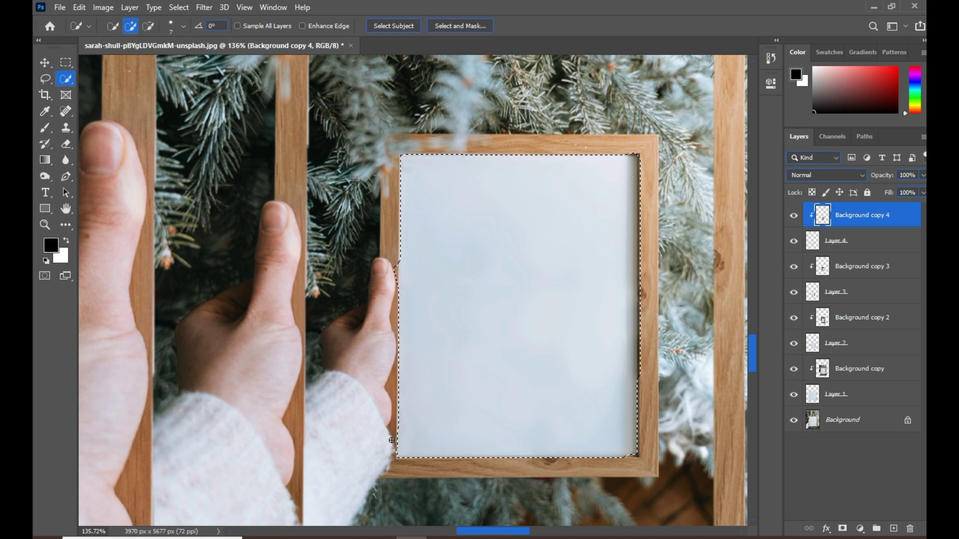
pyautogui.keyDown('alt'); pyautogui.click(395, 269); pyautogui.keyUp('alt')
pyautogui.rightClick(509, 215)
pyautogui.click(544, 300)
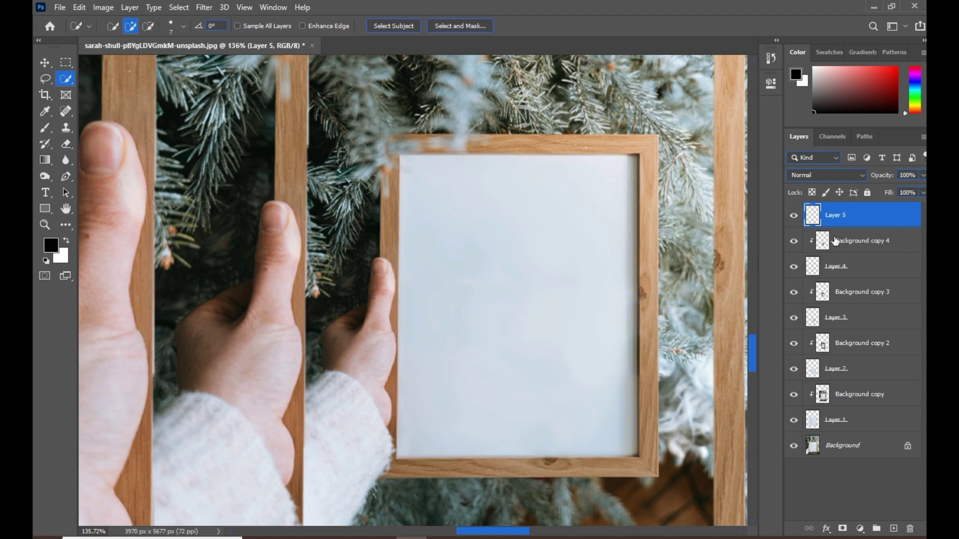
# Place a duplicate of Background copy 4 above Layer 5 and clip it to Layer 5
pyautogui.moveTo(871, 241); pyautogui.dragTo(894, 529)
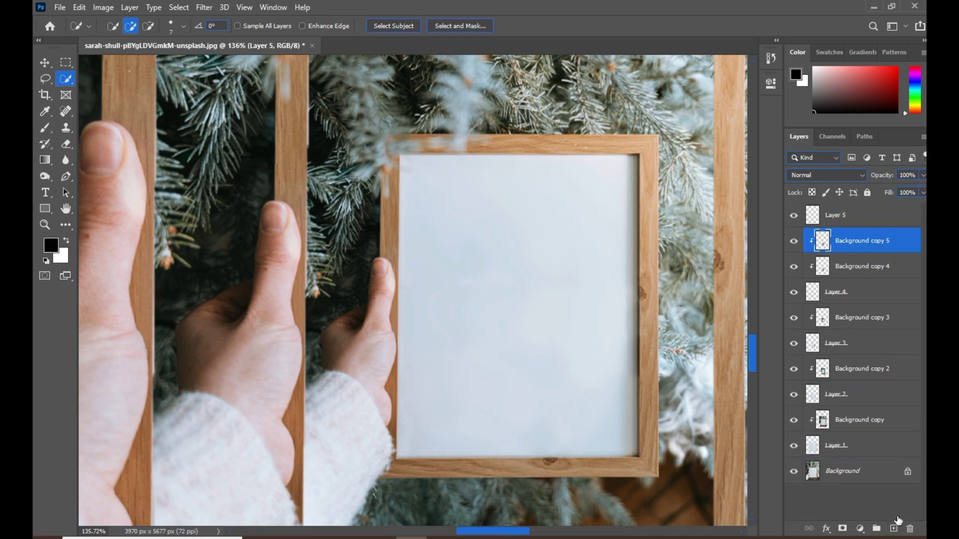
pyautogui.moveTo(869, 245); pyautogui.dragTo(867, 216)
pyautogui.rightClick(848, 217)
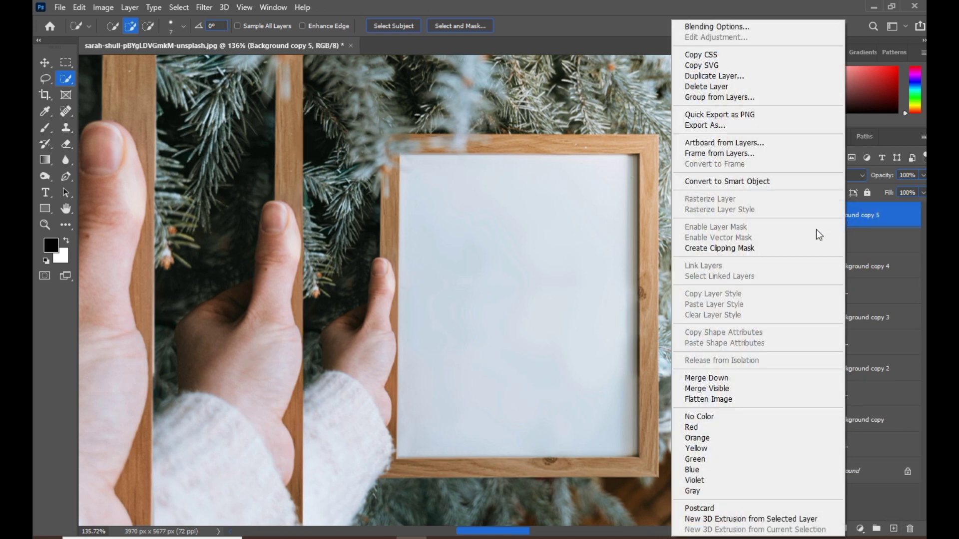
pyautogui.click(736, 248)
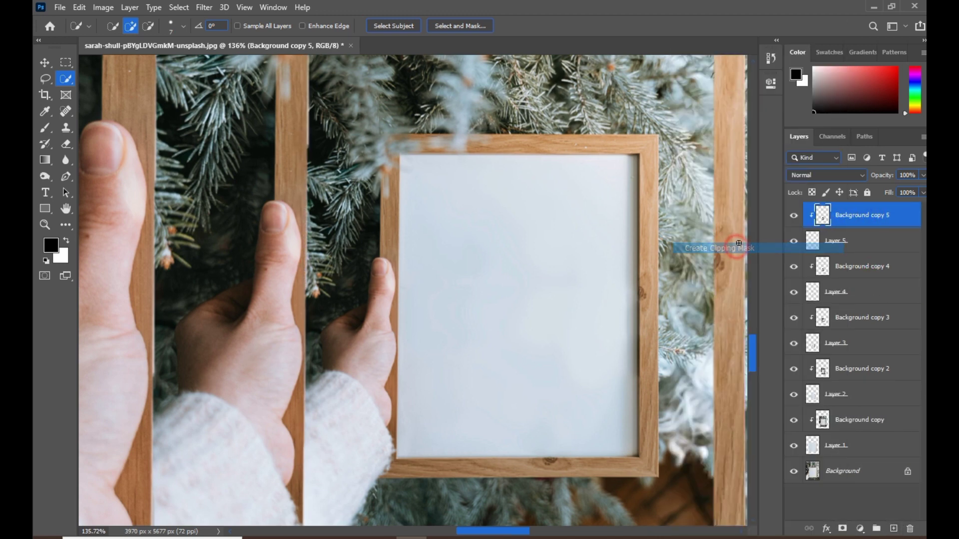
# Scale Background copy 5 to 59.5% with Free Transform and position it to fill the fifth frame's opening
pyautogui.click(44, 62)
pyautogui.scroll(-3, 385, 268)
pyautogui.hotkey('ctrl', 't')
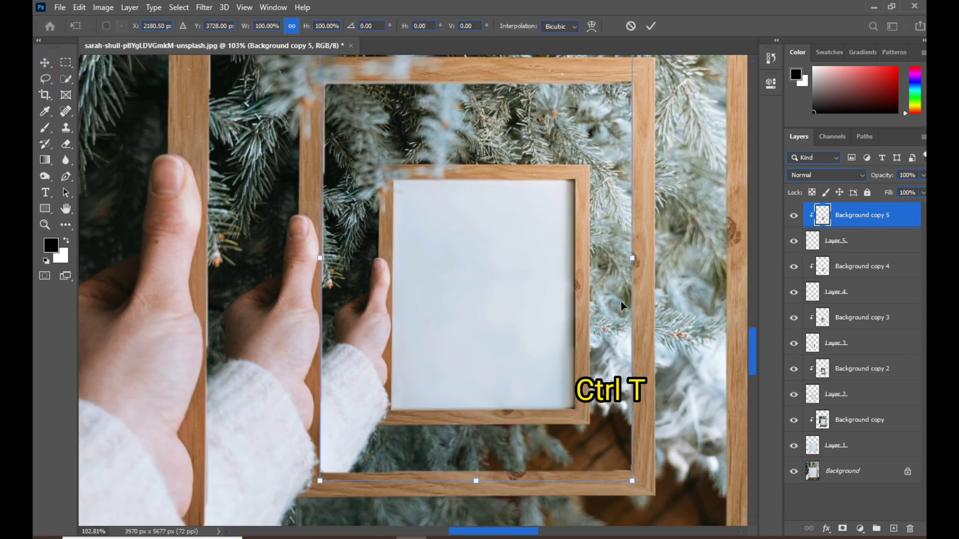
pyautogui.moveTo(637, 263); pyautogui.dragTo(583, 270)
pyautogui.moveTo(374, 259); pyautogui.dragTo(397, 259)
pyautogui.moveTo(487, 245); pyautogui.dragTo(391, 278)
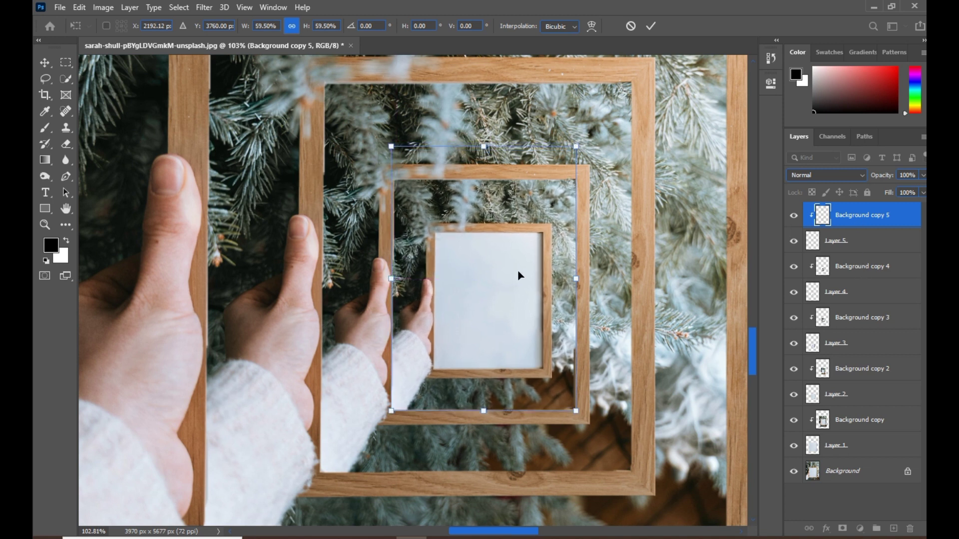
pyautogui.moveTo(509, 292)
pyautogui.mouseDown()
pyautogui.moveTo(520, 293)
pyautogui.moveTo(507, 292)
pyautogui.mouseUp()
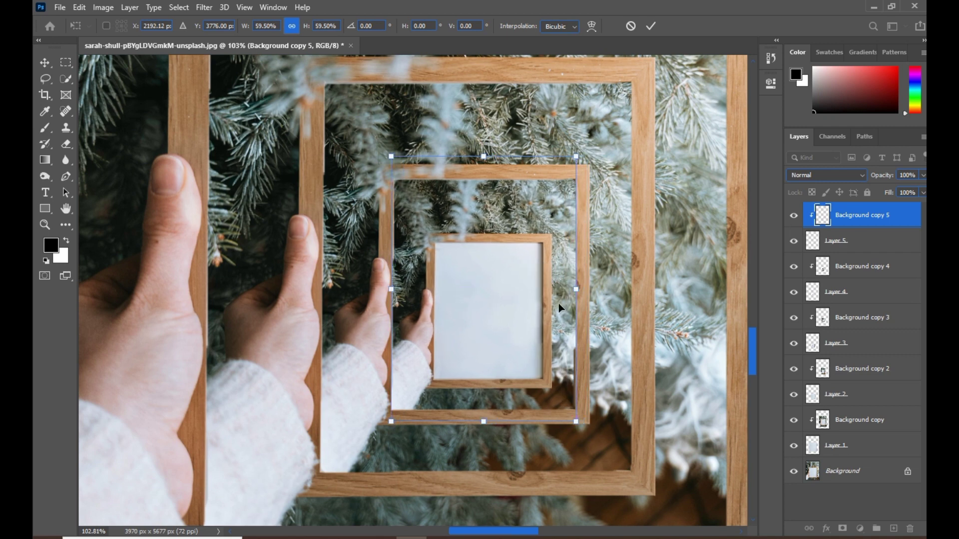
pyautogui.press('Return')
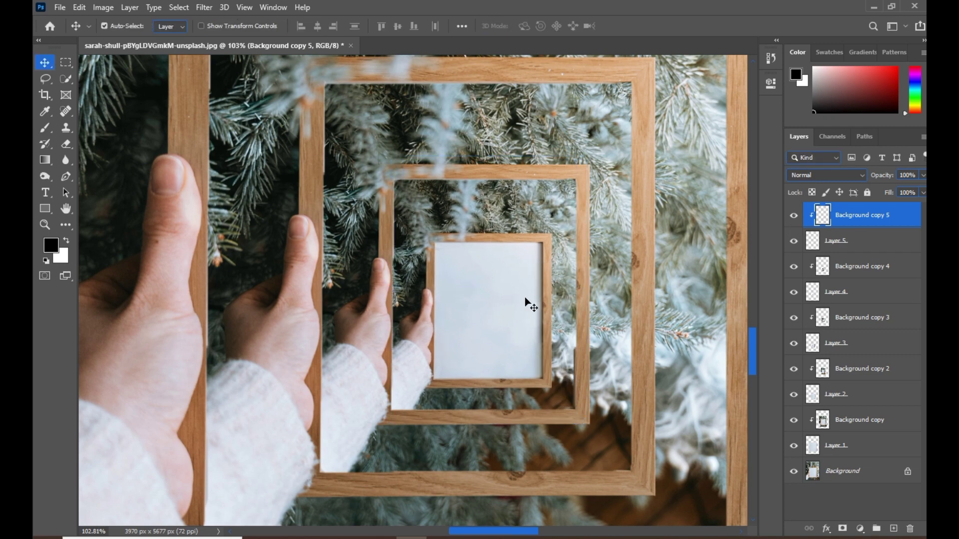
pyautogui.scroll(-3, 507, 306)
pyautogui.scroll(-1, 508, 308)
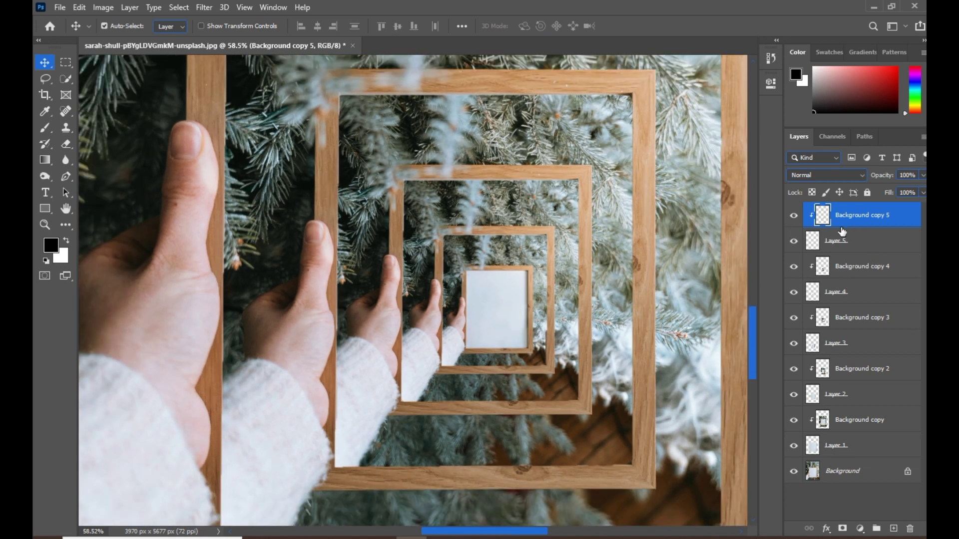
pyautogui.scroll(5, 477, 321)
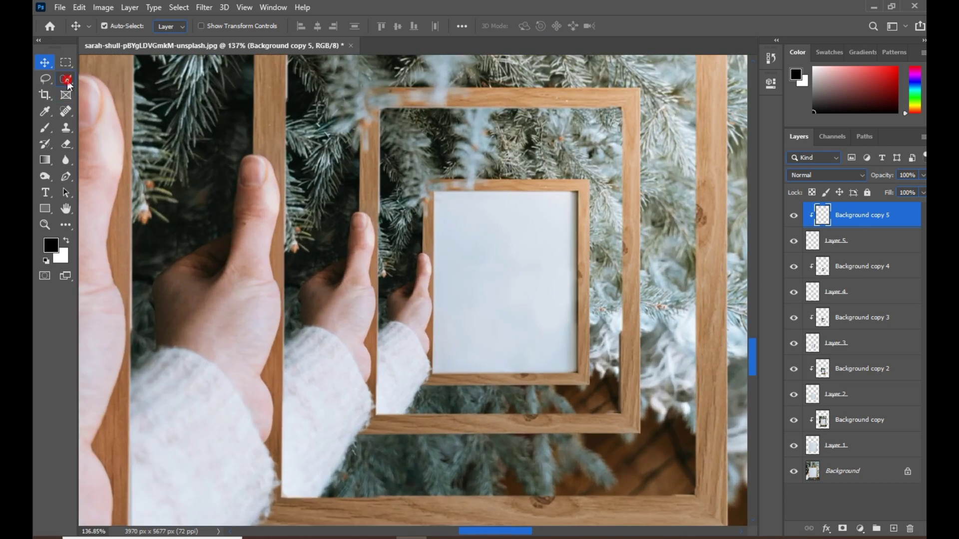
pyautogui.click(68, 83)
pyautogui.click(491, 244)
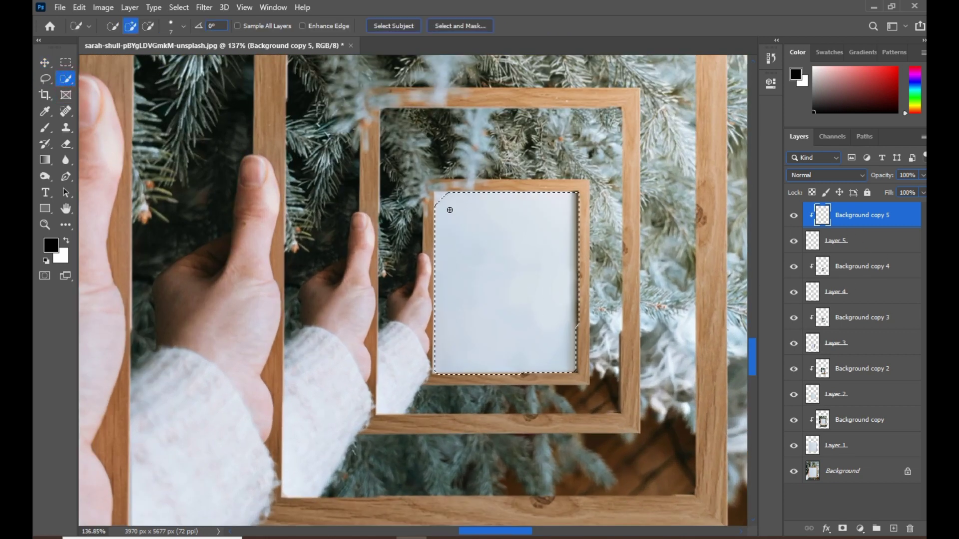
pyautogui.click(438, 198)
pyautogui.click(441, 197)
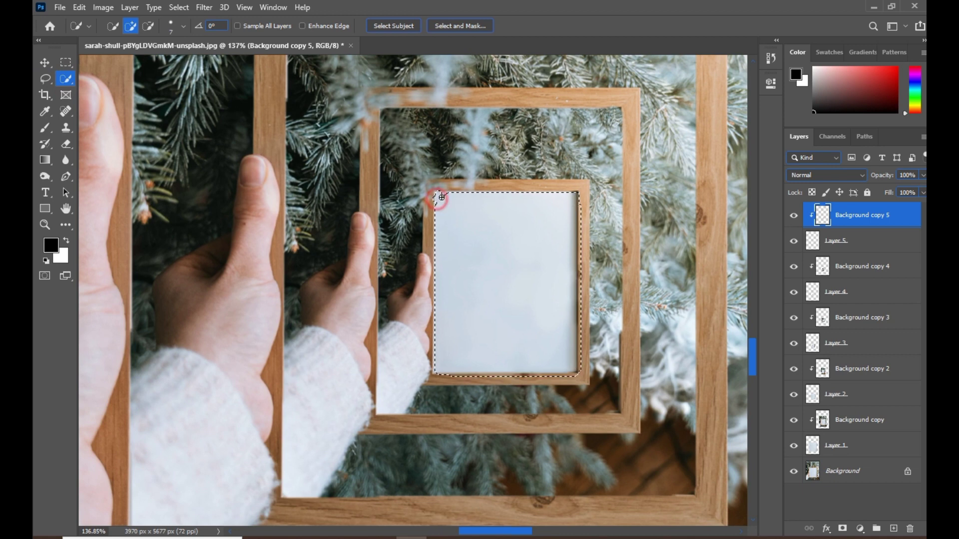
pyautogui.click(443, 196)
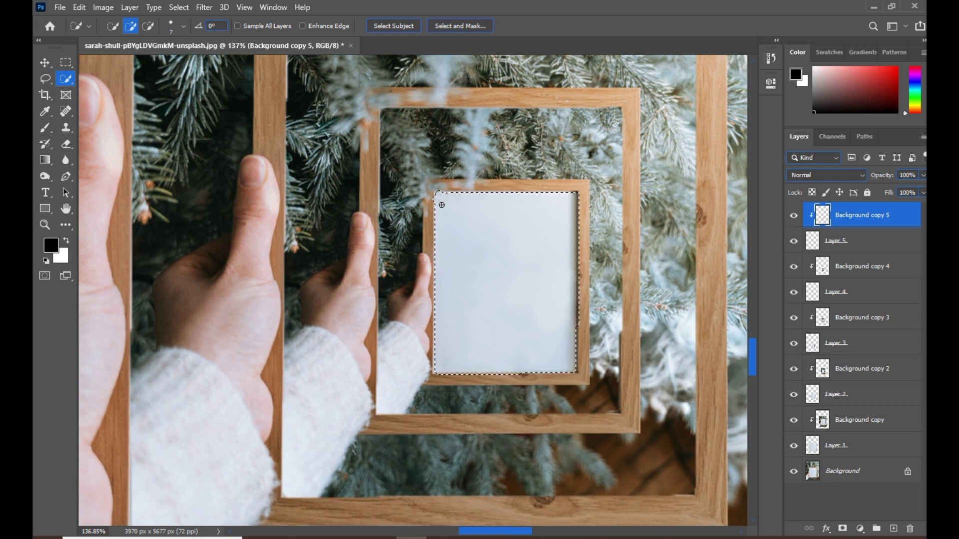
pyautogui.scroll(3, 581, 329)
pyautogui.moveTo(581, 332)
pyautogui.mouseDown()
pyautogui.moveTo(579, 220)
pyautogui.moveTo(558, 352)
pyautogui.moveTo(574, 305)
pyautogui.moveTo(573, 208)
pyautogui.mouseUp()
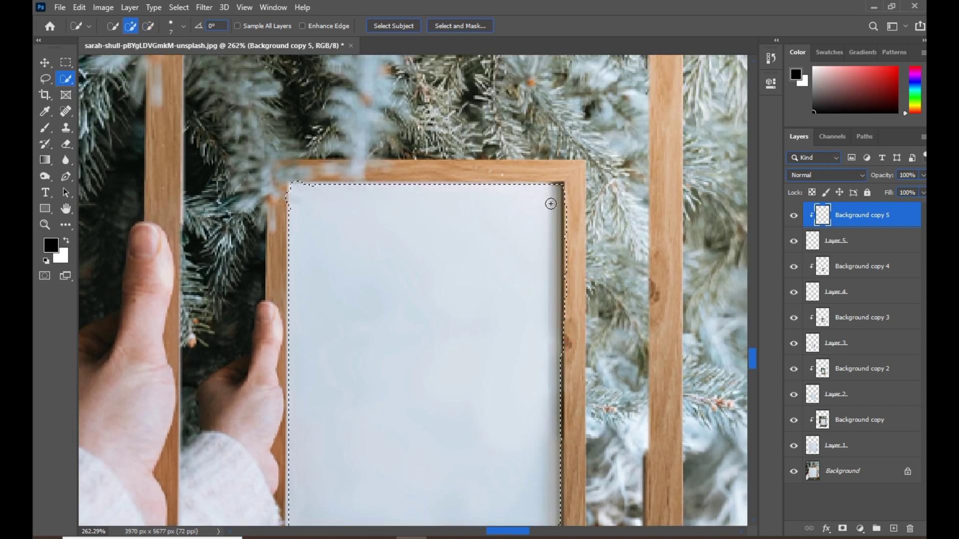
pyautogui.scroll(-1, 547, 269)
pyautogui.scroll(-2, 546, 270)
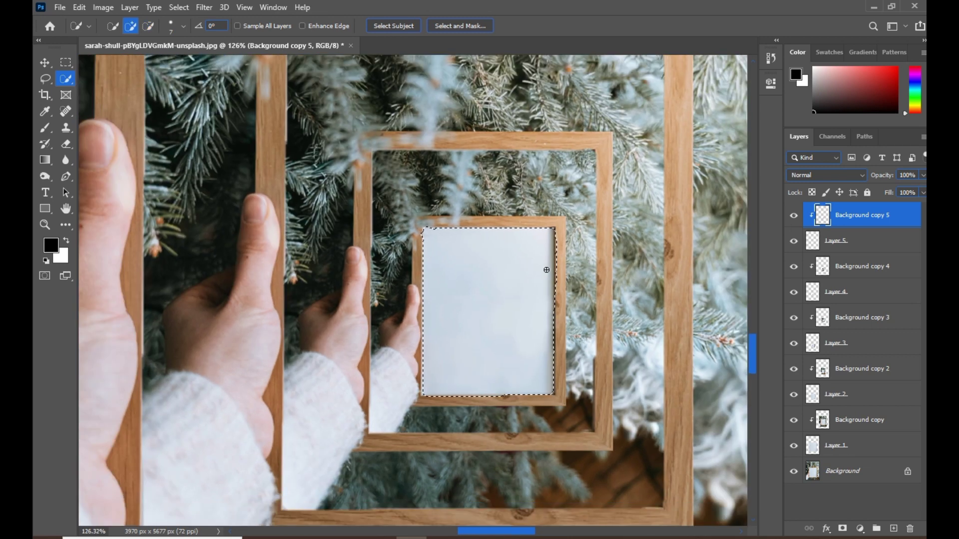
pyautogui.rightClick(481, 331)
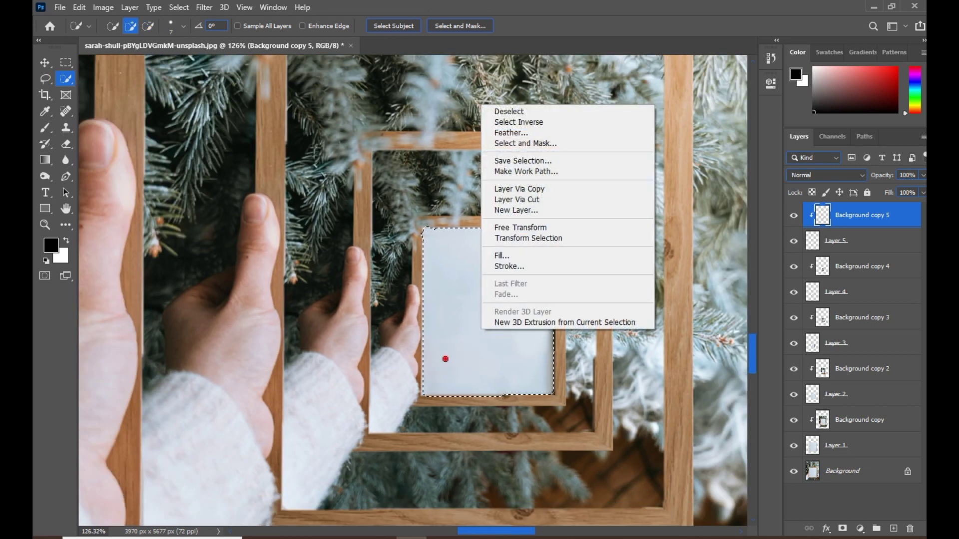
pyautogui.click(445, 360)
pyautogui.hotkey('ctrl', 'd')
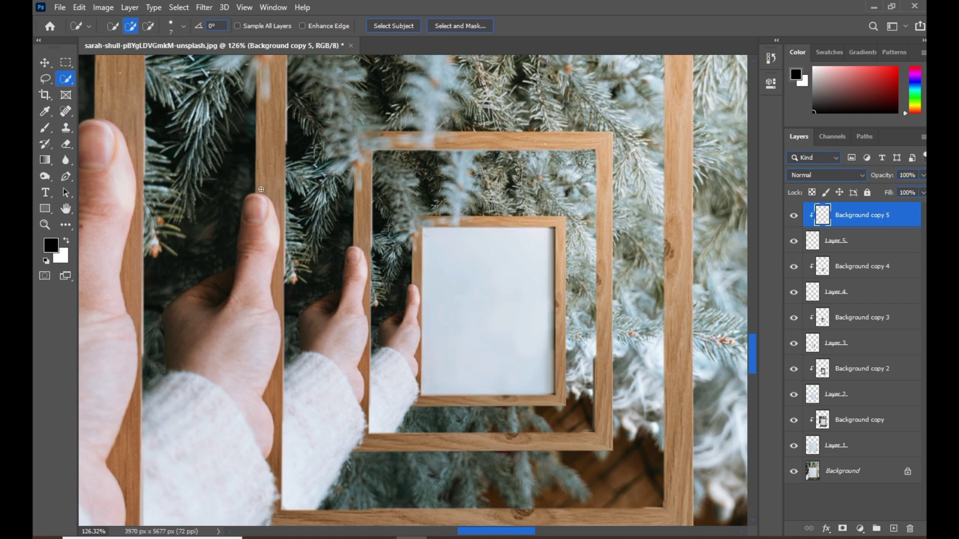
# Select the blank panel of the sixth, innermost frame with a rectangular marquee and copy it to a new layer
pyautogui.click(67, 62)
pyautogui.scroll(3, 442, 240)
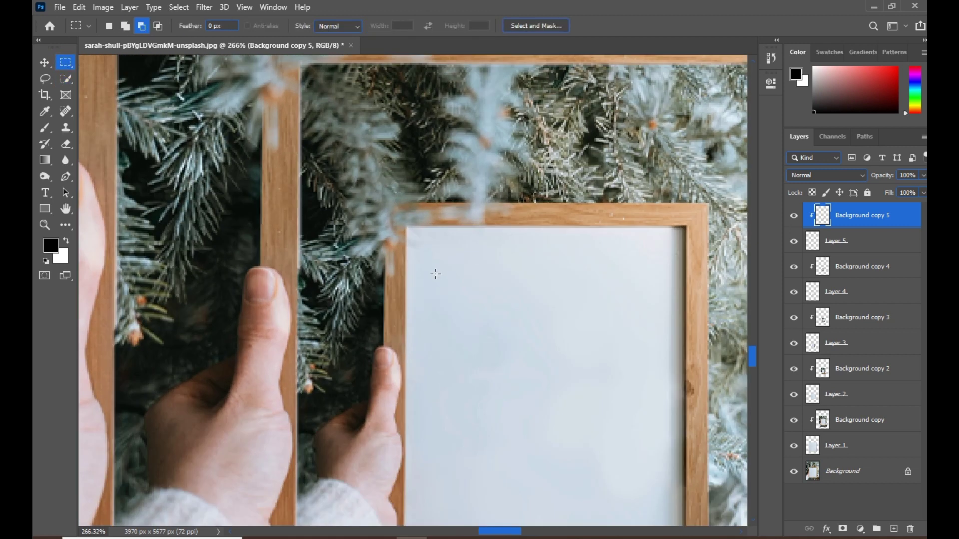
pyautogui.moveTo(436, 278); pyautogui.dragTo(409, 178)
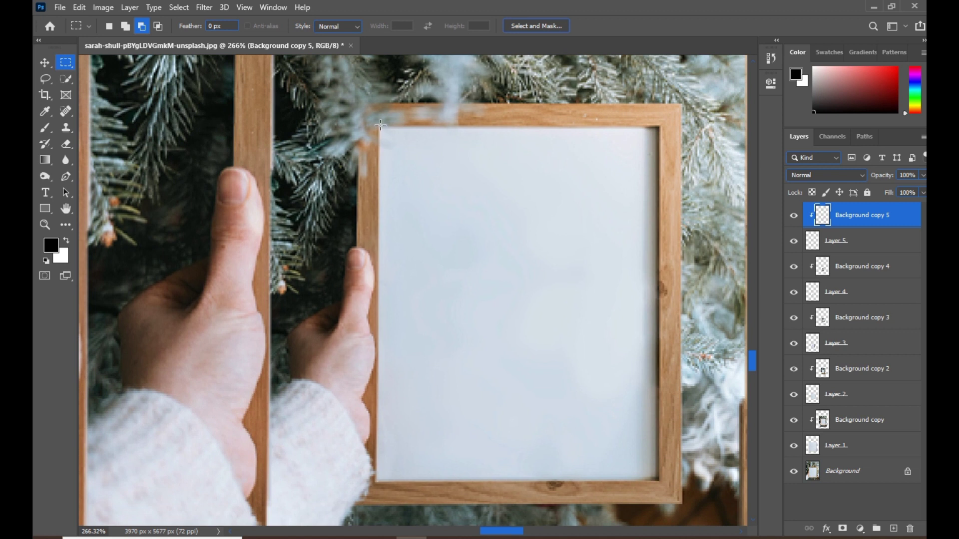
pyautogui.moveTo(379, 127); pyautogui.dragTo(659, 483)
pyautogui.rightClick(535, 250)
pyautogui.click(568, 335)
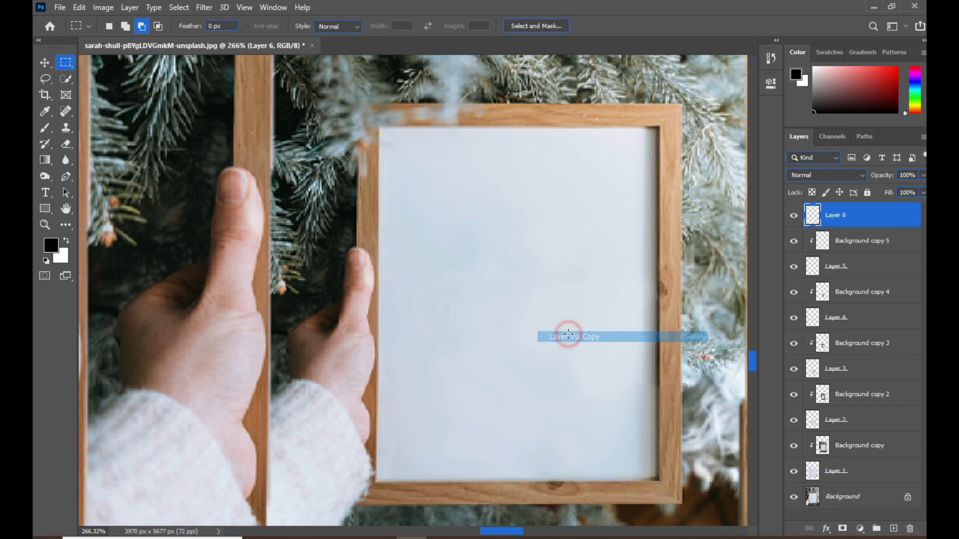
# Place a duplicate of Background copy 5 above Layer 6 and clip it to Layer 6
pyautogui.moveTo(868, 247); pyautogui.dragTo(847, 210)
pyautogui.rightClick(844, 211)
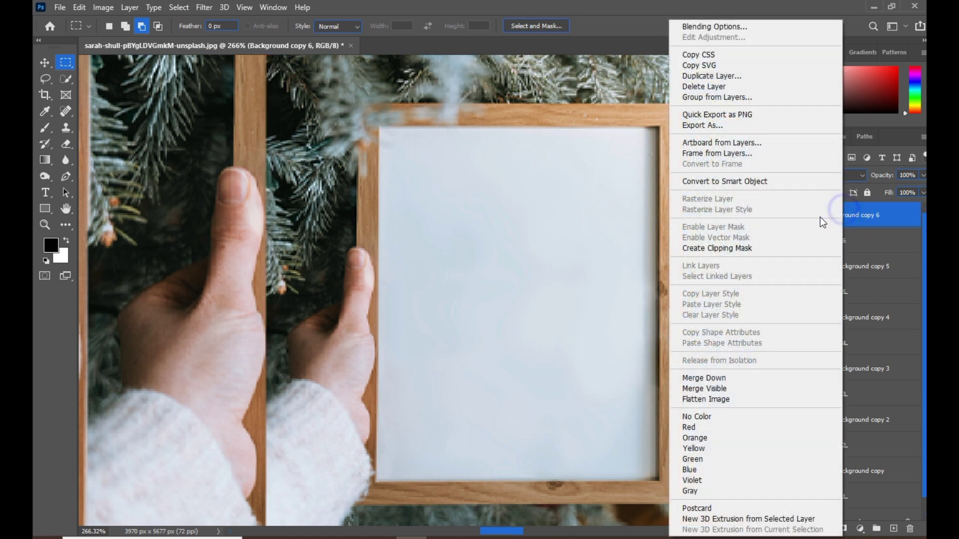
pyautogui.click(707, 249)
pyautogui.click(50, 65)
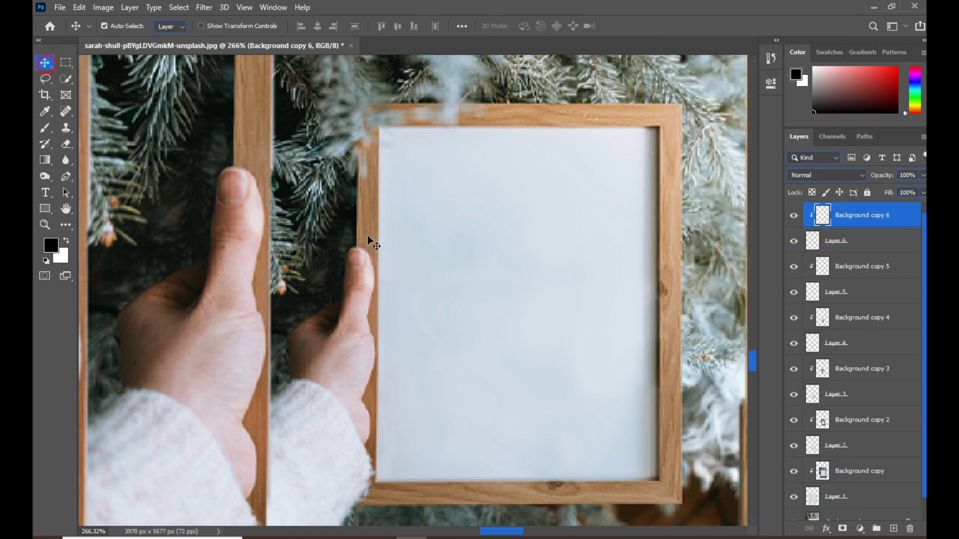
# Scale Background copy 6 to 58.28% with Free Transform and position it to fill the sixth frame's opening
pyautogui.hotkey('ctrl', 't')
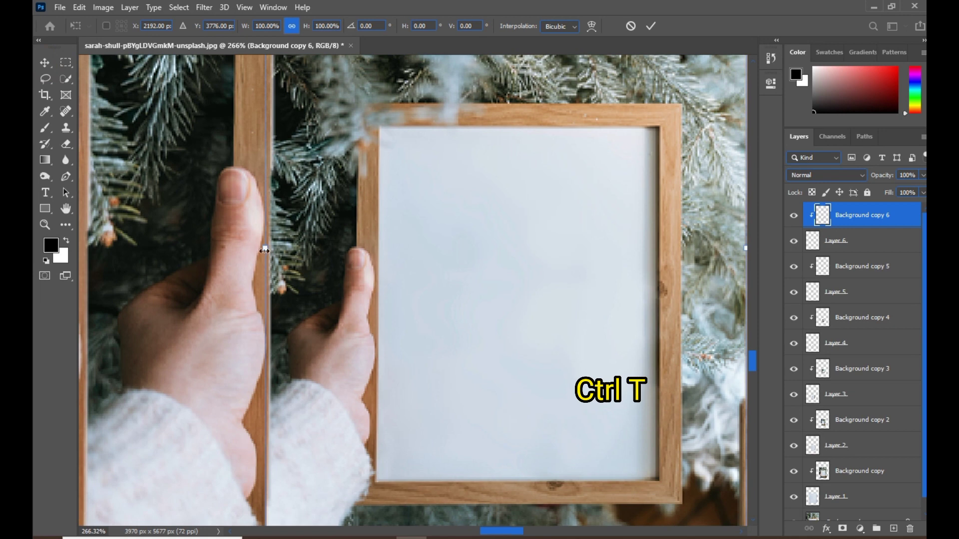
pyautogui.moveTo(263, 251); pyautogui.dragTo(379, 253)
pyautogui.moveTo(635, 253); pyautogui.dragTo(662, 254)
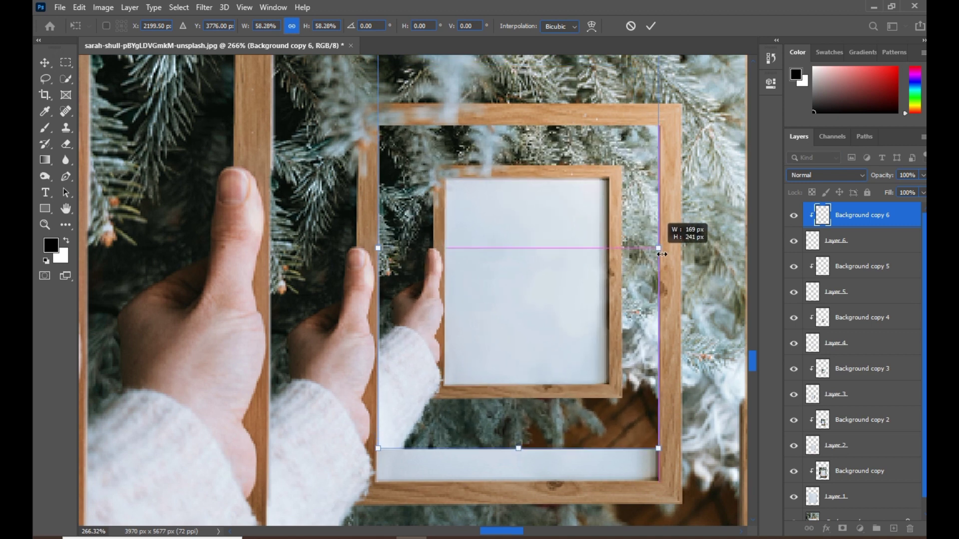
pyautogui.moveTo(586, 233); pyautogui.dragTo(588, 270)
pyautogui.press('Return')
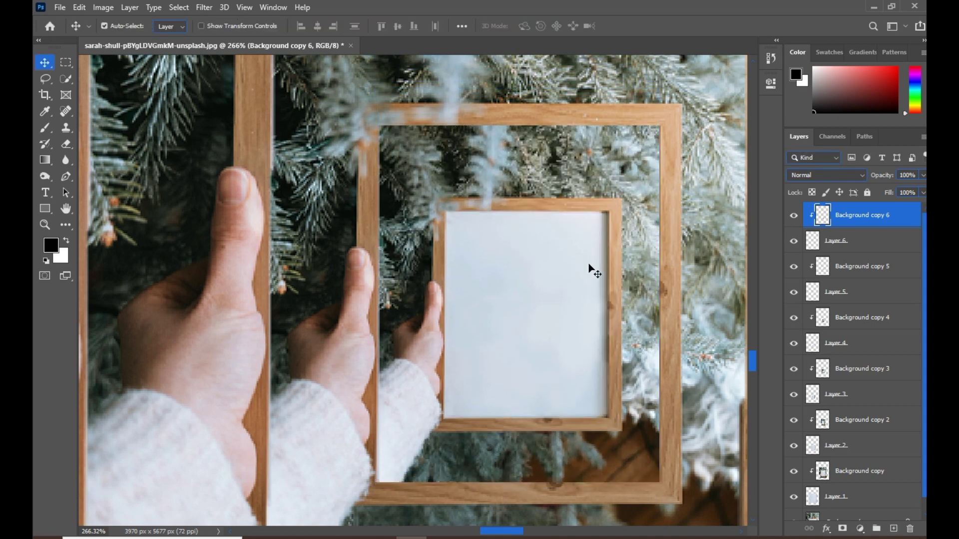
# Group all the layers from Background copy 6 down to Layer 1, leaving only the Background layer outside
pyautogui.scroll(-4, 550, 272)
pyautogui.scroll(-8, 549, 271)
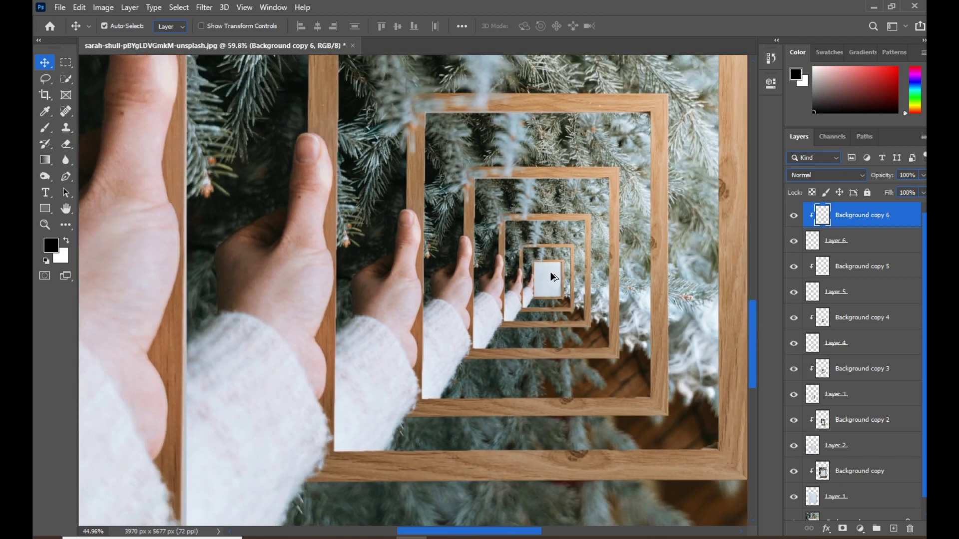
pyautogui.scroll(-4, 550, 272)
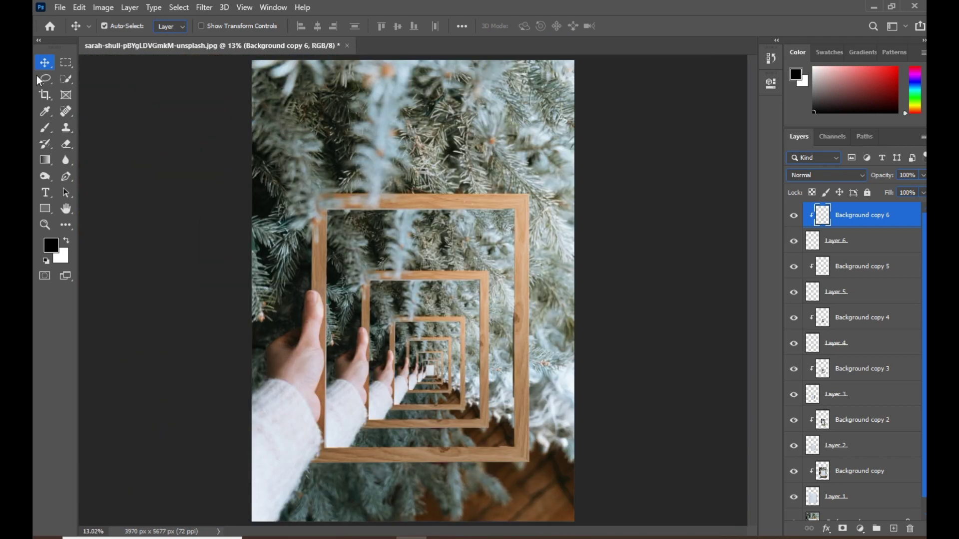
pyautogui.click(208, 219)
pyautogui.scroll(1, 634, 430)
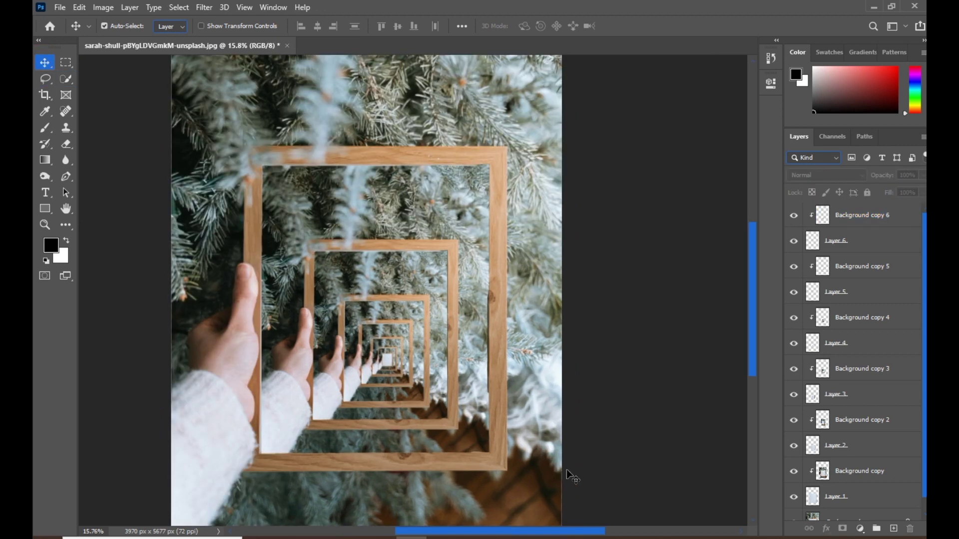
pyautogui.moveTo(521, 426); pyautogui.dragTo(575, 378)
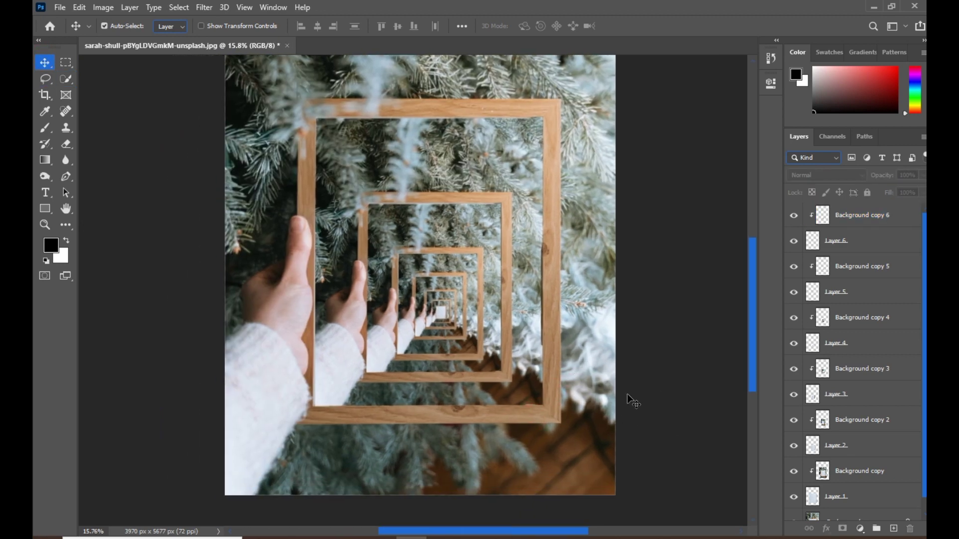
pyautogui.click(859, 220)
pyautogui.keyDown('shift'); pyautogui.click(843, 482); pyautogui.keyUp('shift')
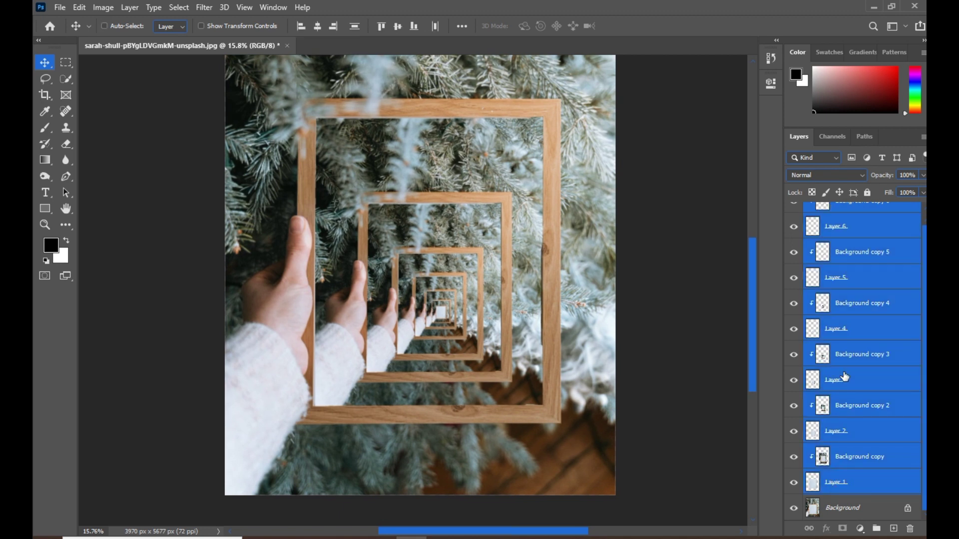
pyautogui.click(876, 529)
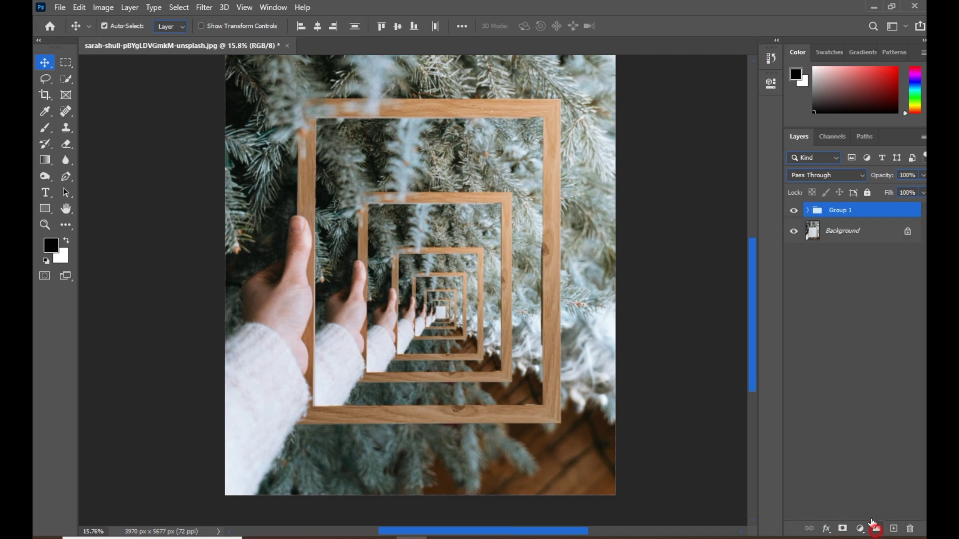
# Toggle the new group's visibility off and on twice to compare the original photo with the recursive effect
pyautogui.click(795, 211)
pyautogui.click(795, 211)
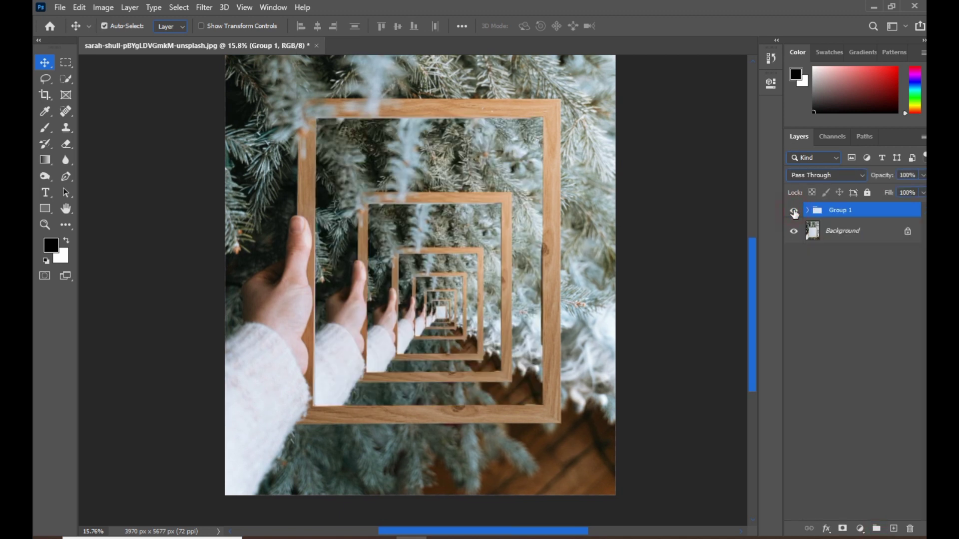
pyautogui.click(794, 210)
pyautogui.click(795, 211)
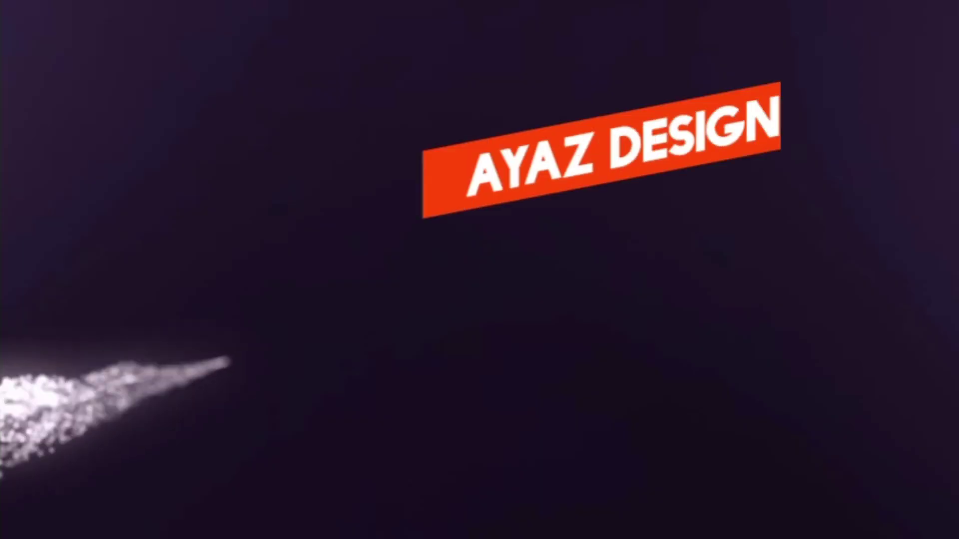